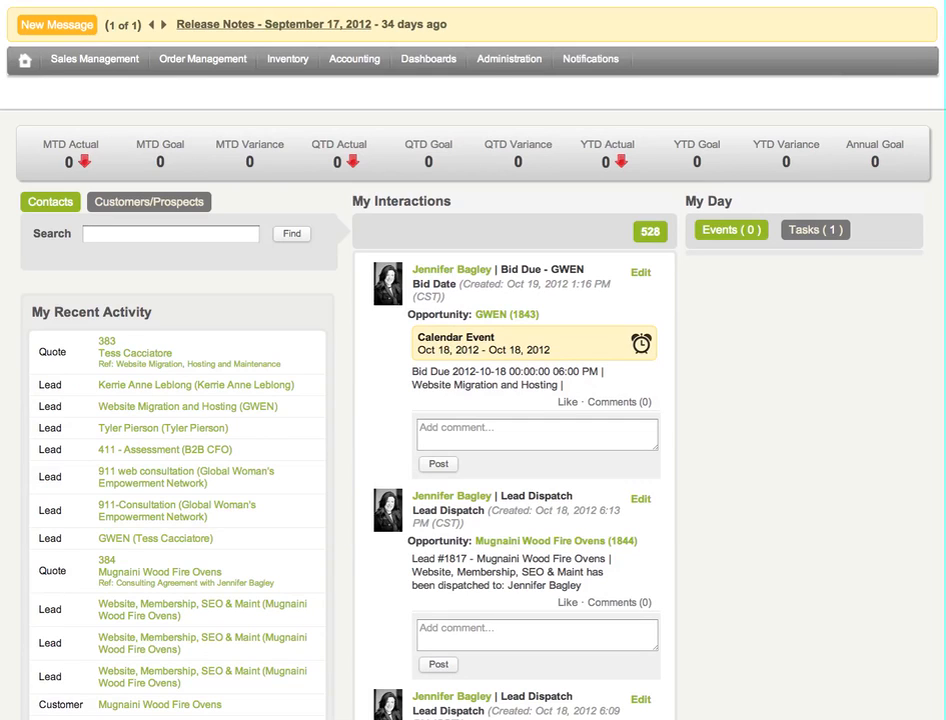
Open the Leads and Opportunities list and look through its entries.
left_click(88, 60)
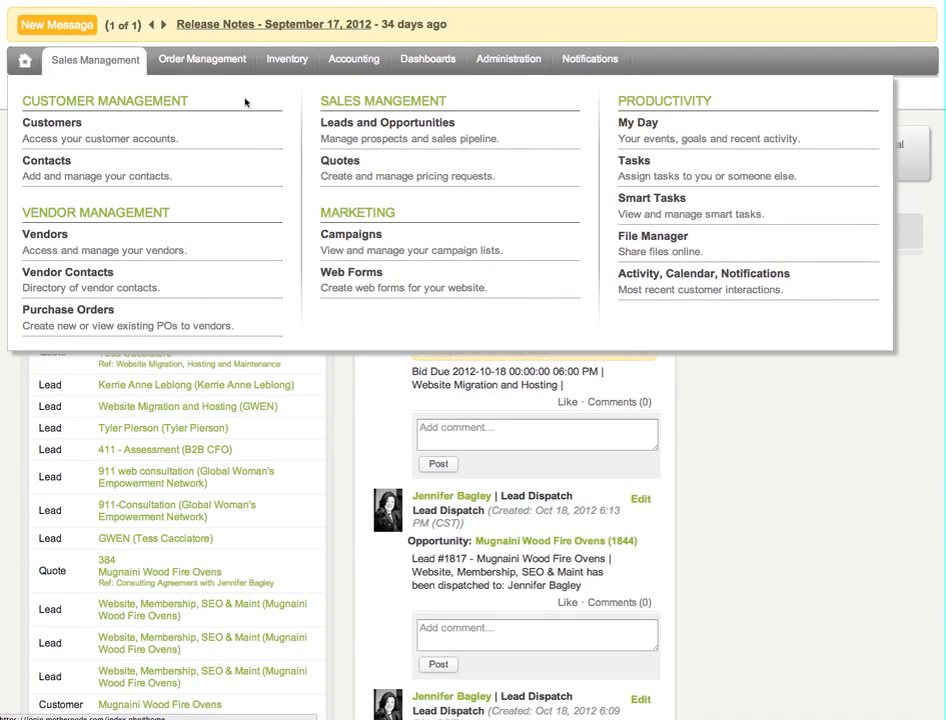
left_click(365, 135)
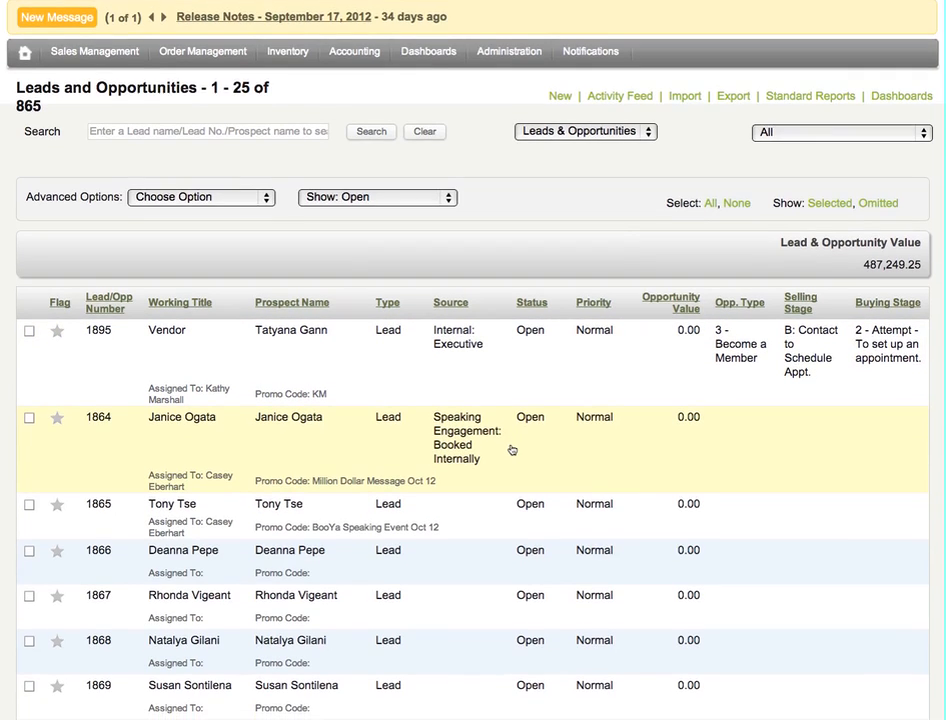
scroll(511, 450, "down", 5)
scroll(511, 450, "up", 5)
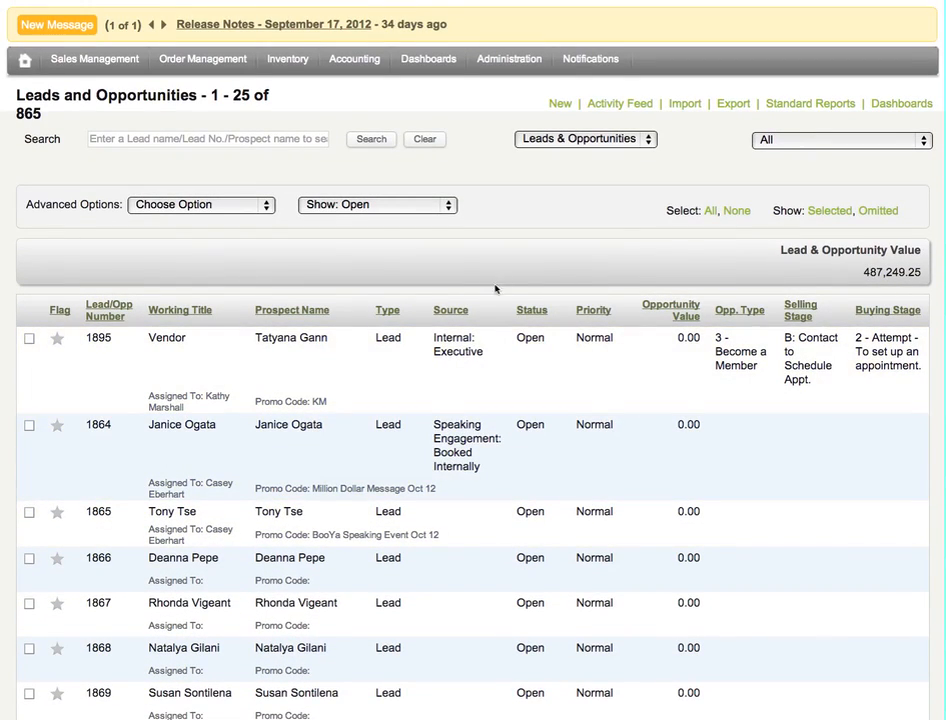
scroll(465, 363, "down", 10)
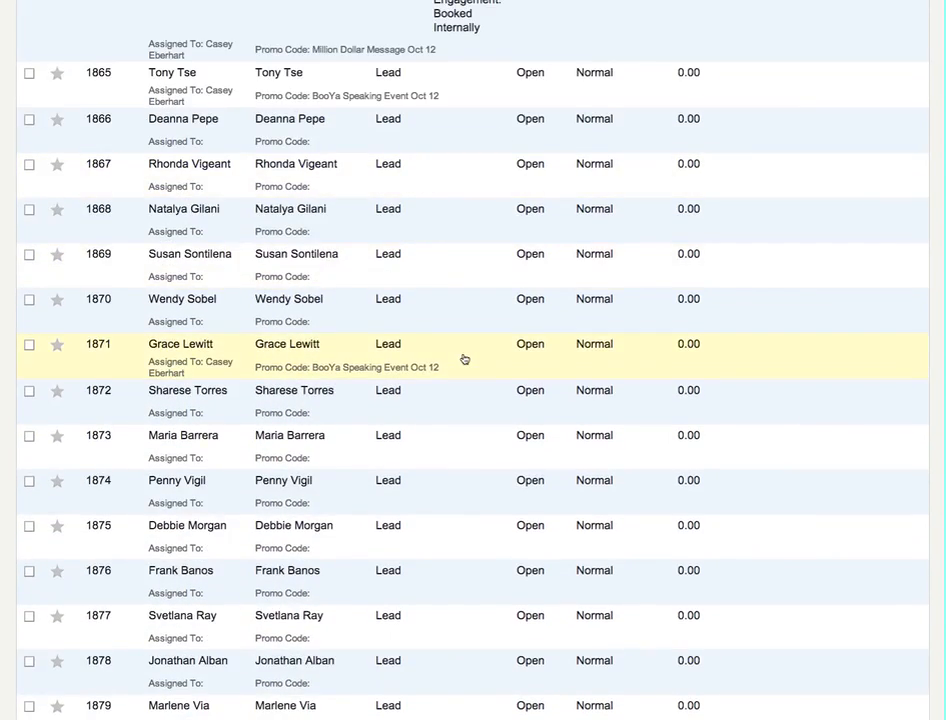
scroll(464, 359, "up", 10)
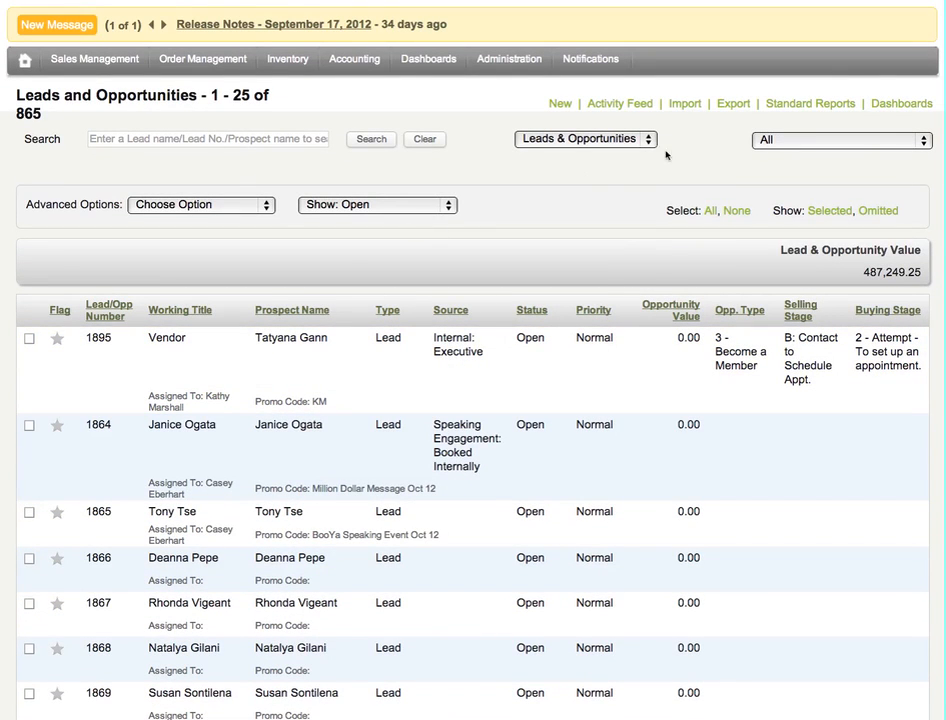
Start a new lead record and review the available Office options, keeping DNet: Parent Co.
left_click(560, 104)
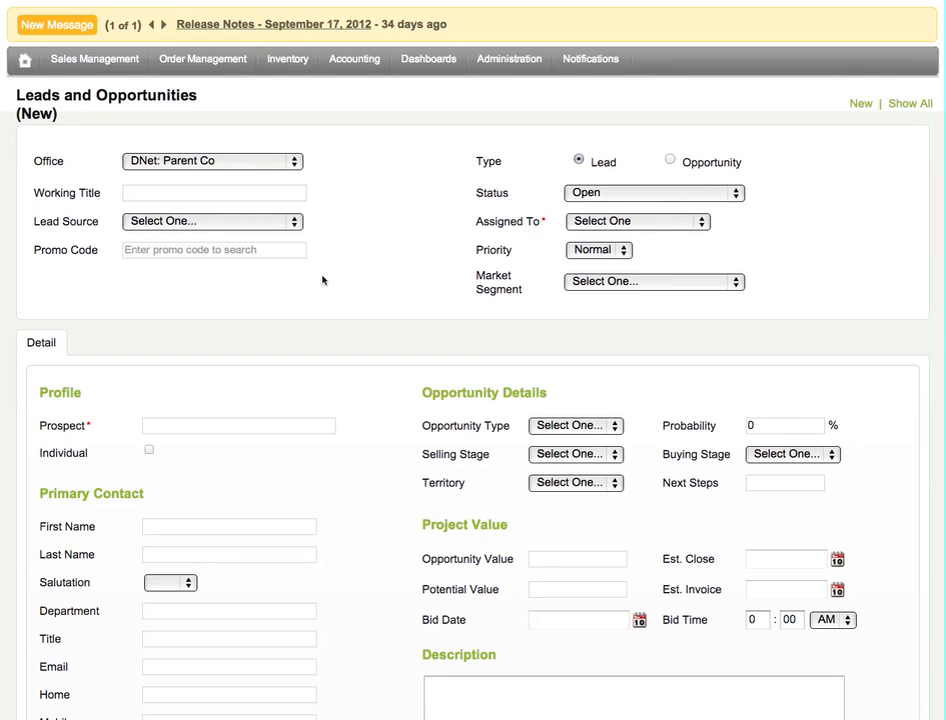
left_click(268, 162)
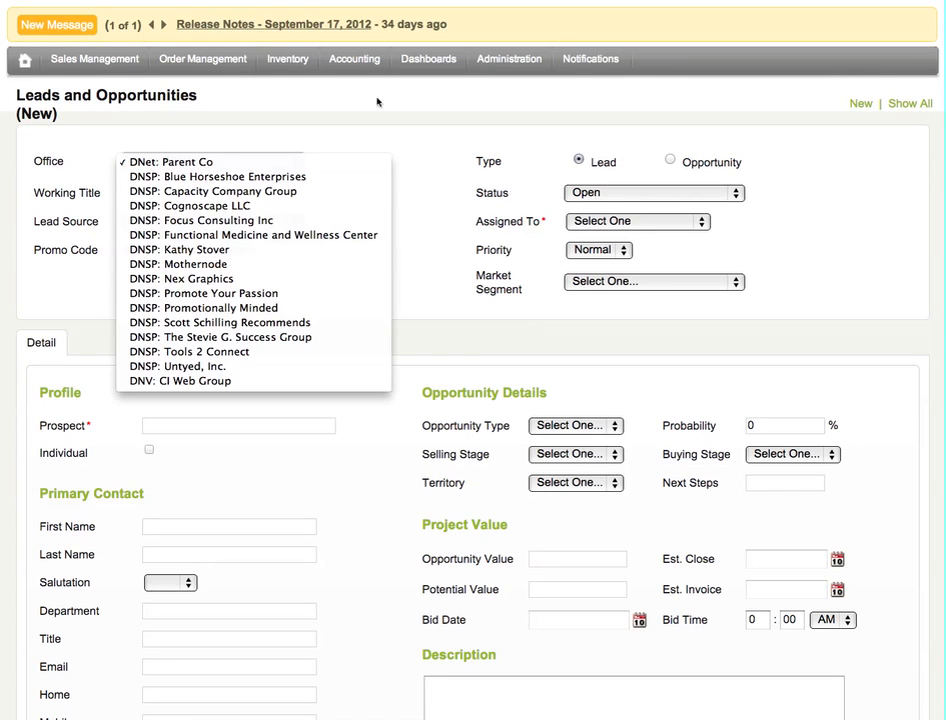
left_click(470, 157)
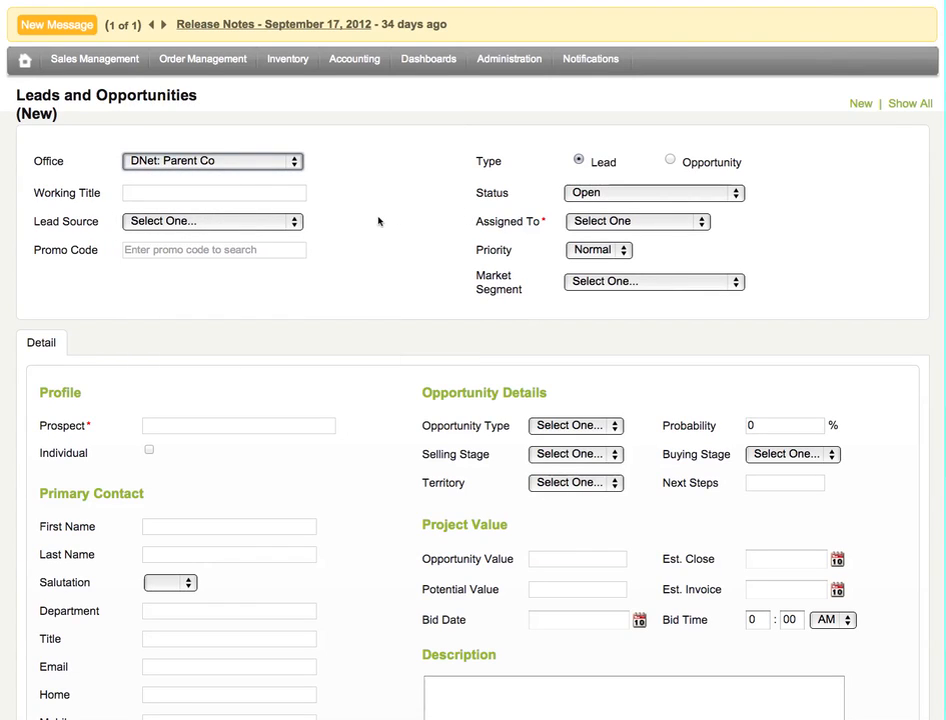
Enter "Branding" as the new lead's working title.
scroll(379, 221, "down", 2)
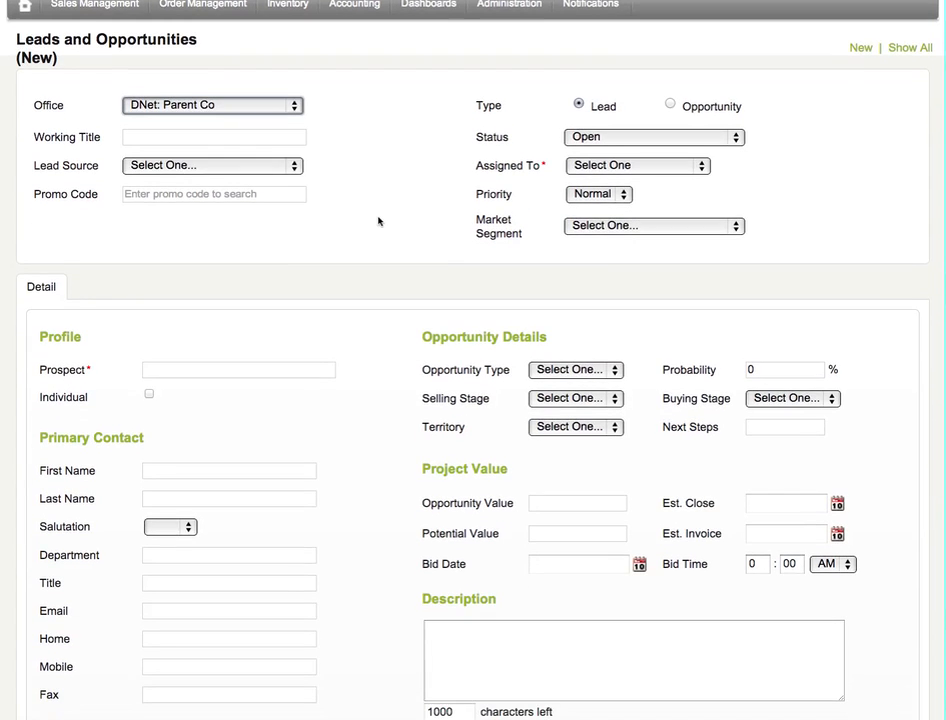
scroll(379, 221, "down", 1)
left_click(258, 132)
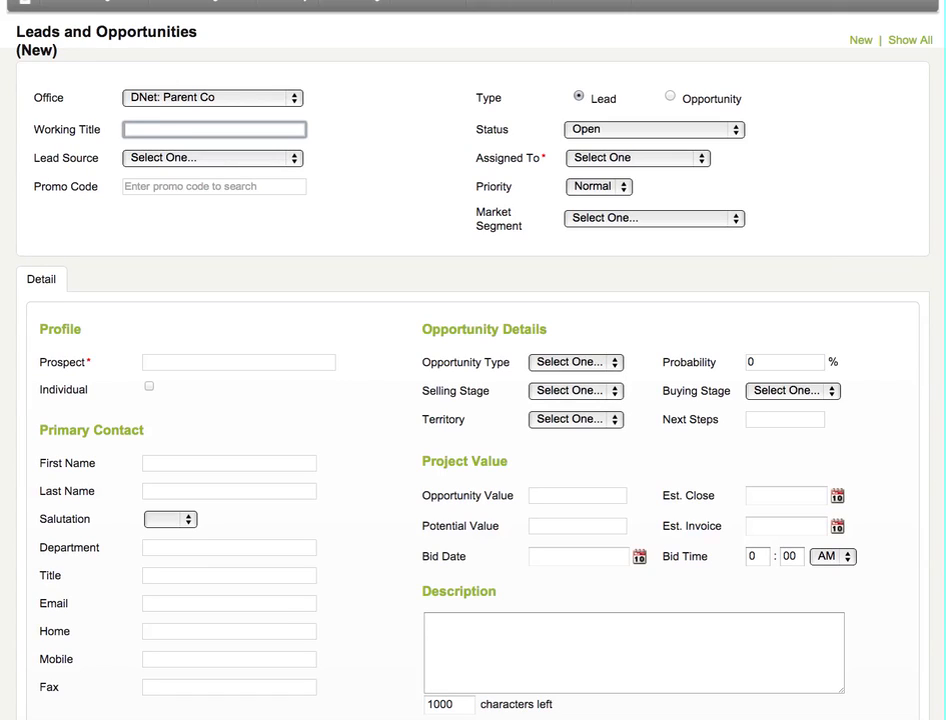
type("Branding")
Review all available Lead Source options without choosing one, and move on to the Promo Code field.
left_click(140, 158)
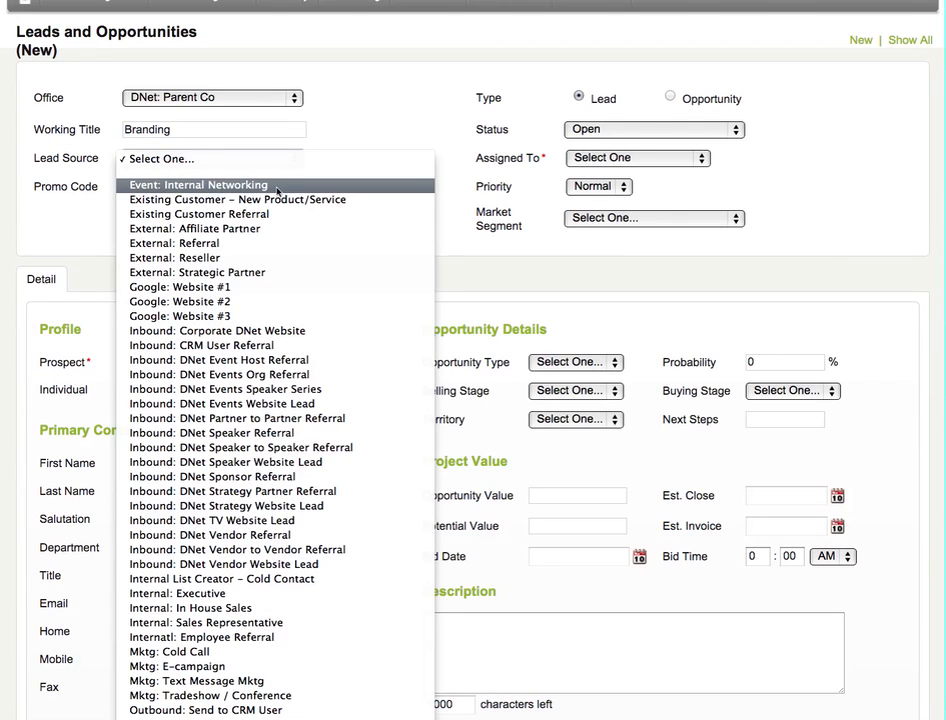
scroll(220, 188, "down", 1)
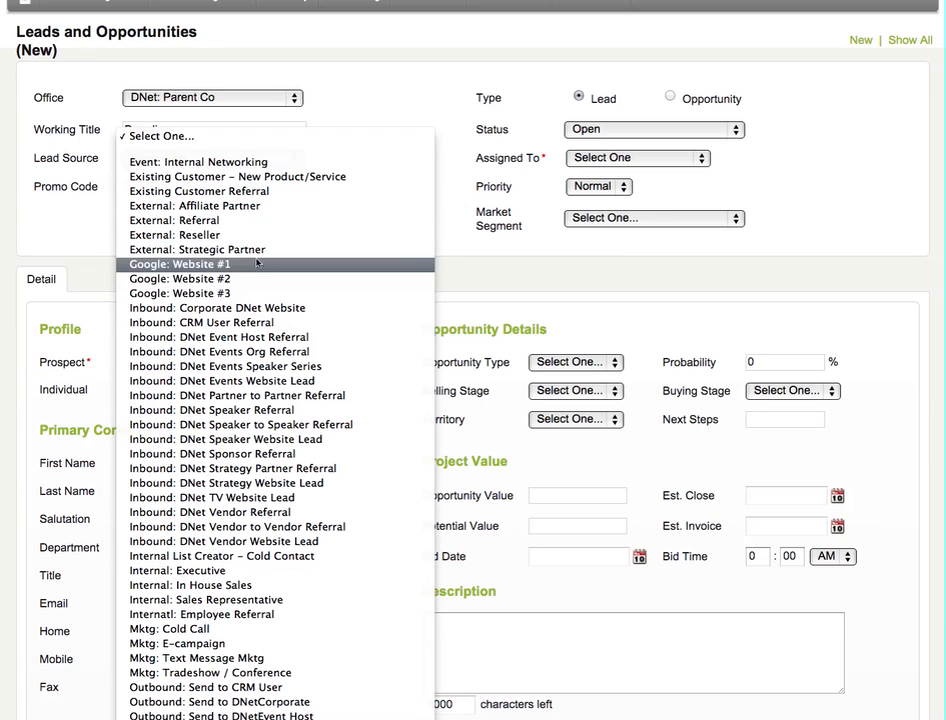
scroll(258, 250, "down", 2)
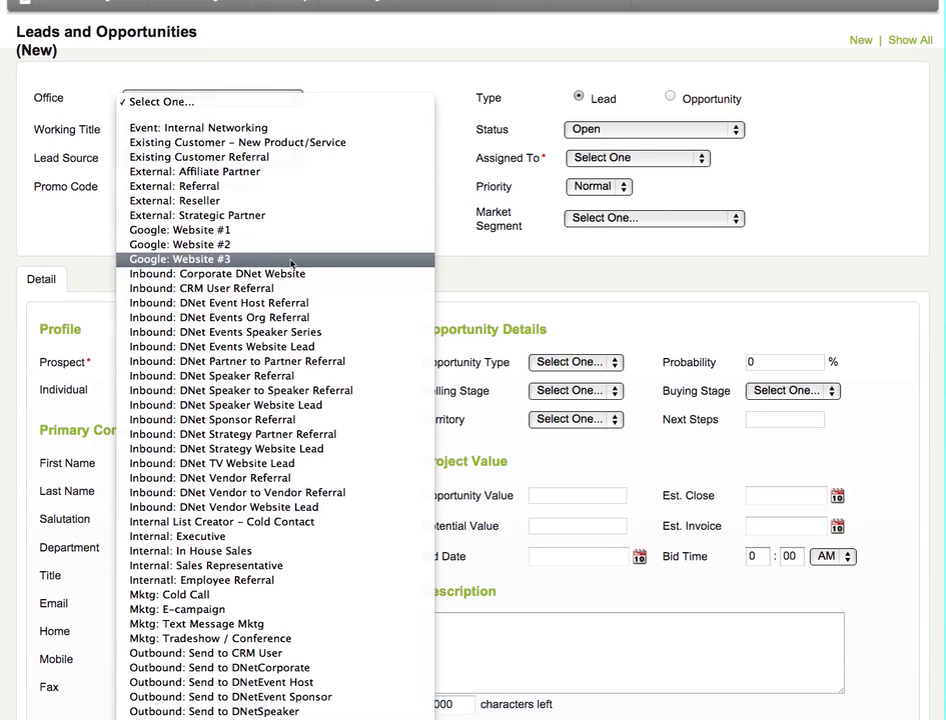
scroll(291, 263, "down", 2)
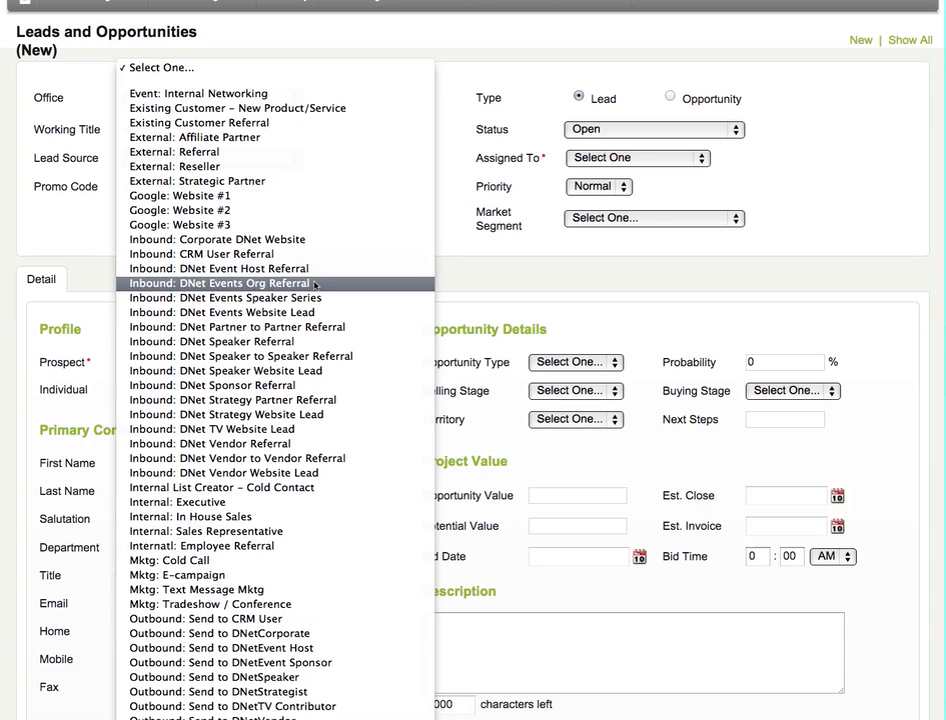
scroll(314, 285, "down", 3)
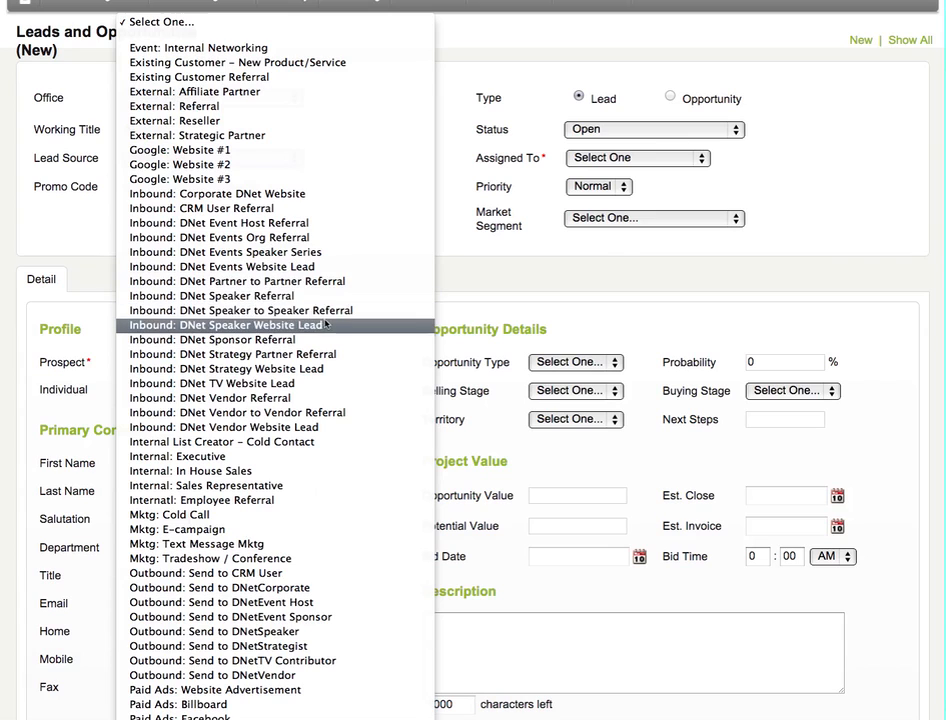
scroll(333, 320, "down", 2)
scroll(333, 320, "down", 6)
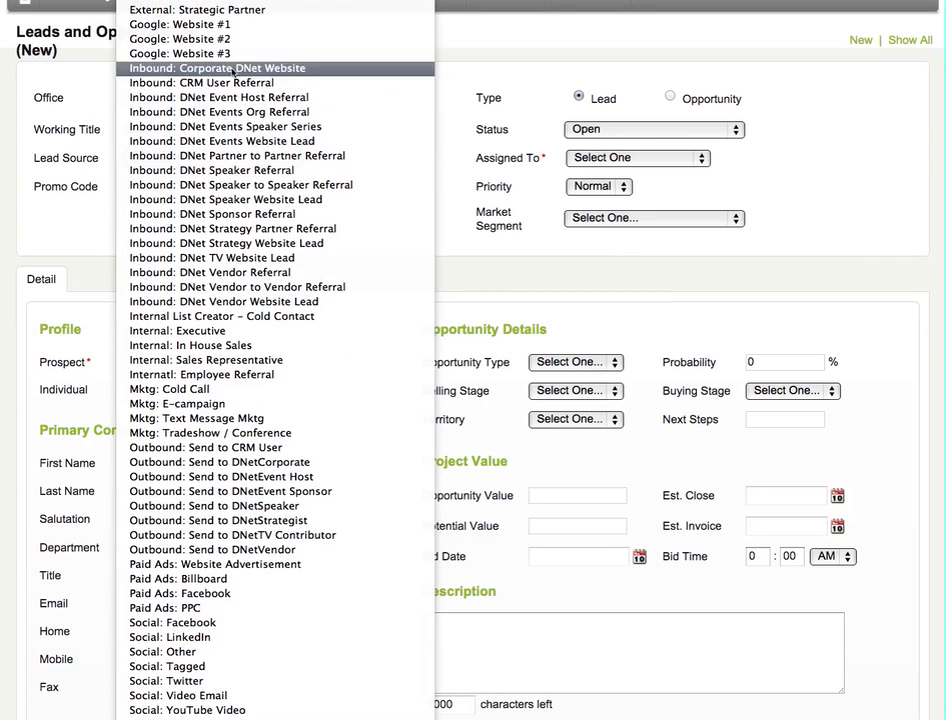
scroll(300, 300, "down", 2)
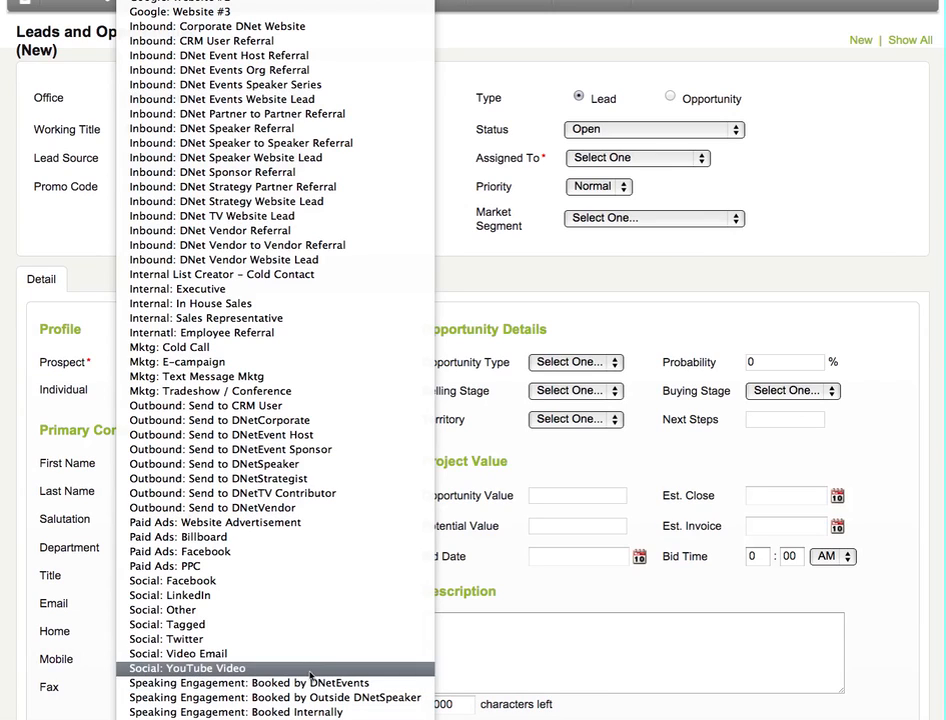
left_click(528, 599)
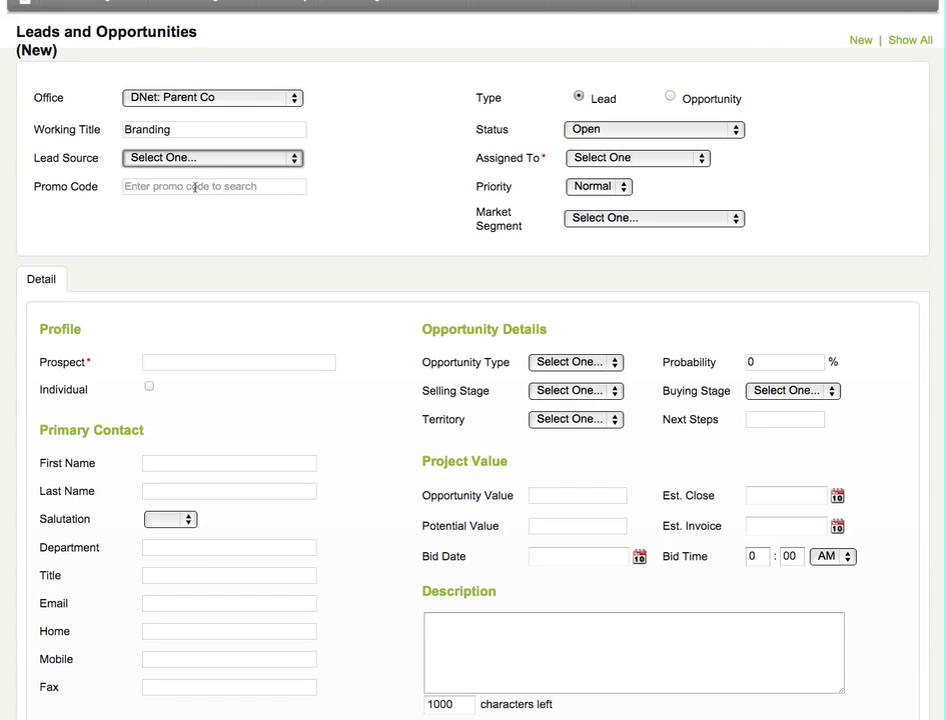
key("Tab")
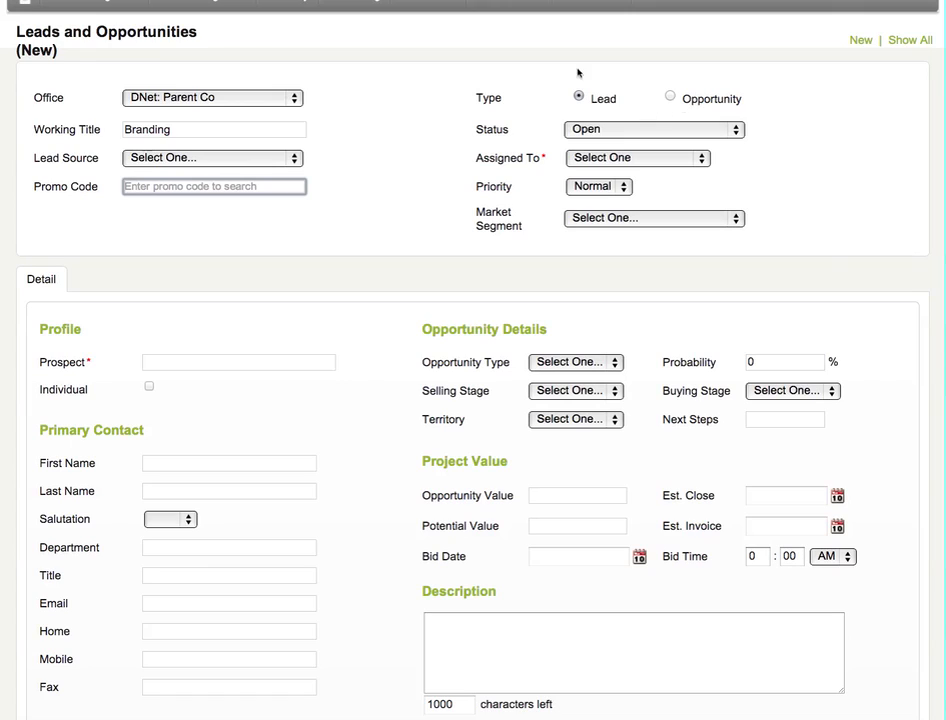
Review the Status and Assigned To options of the new lead without changing either.
left_click(622, 131)
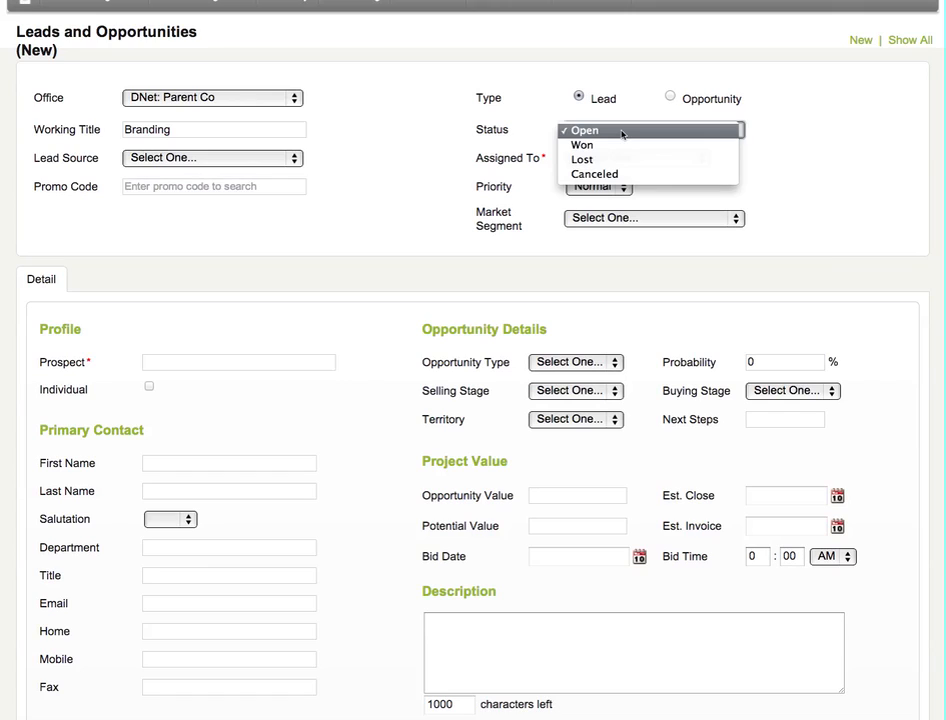
left_click(533, 116)
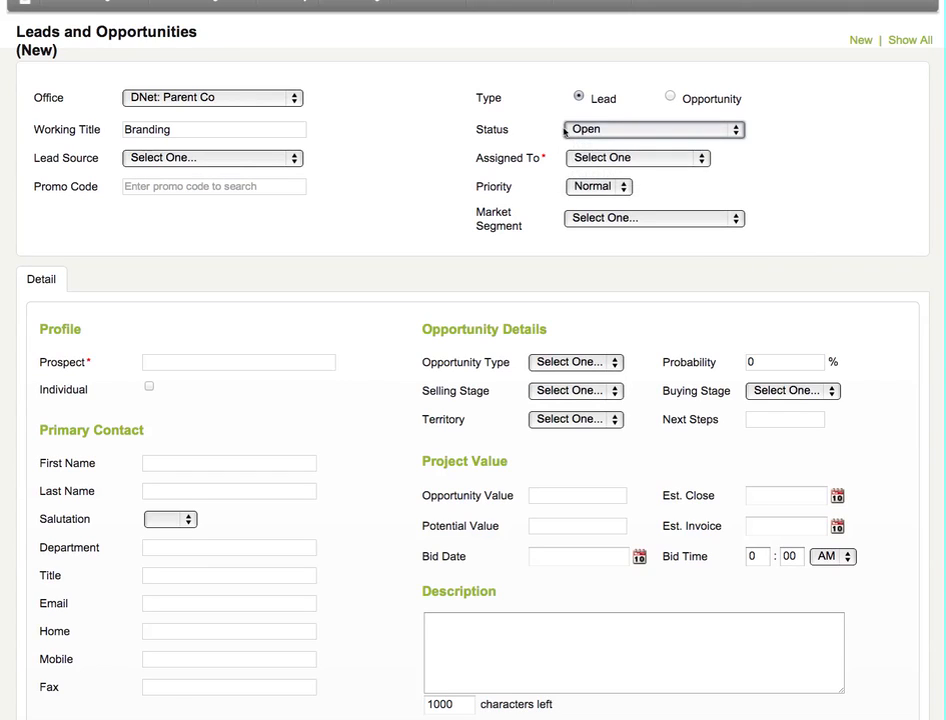
left_click(567, 131)
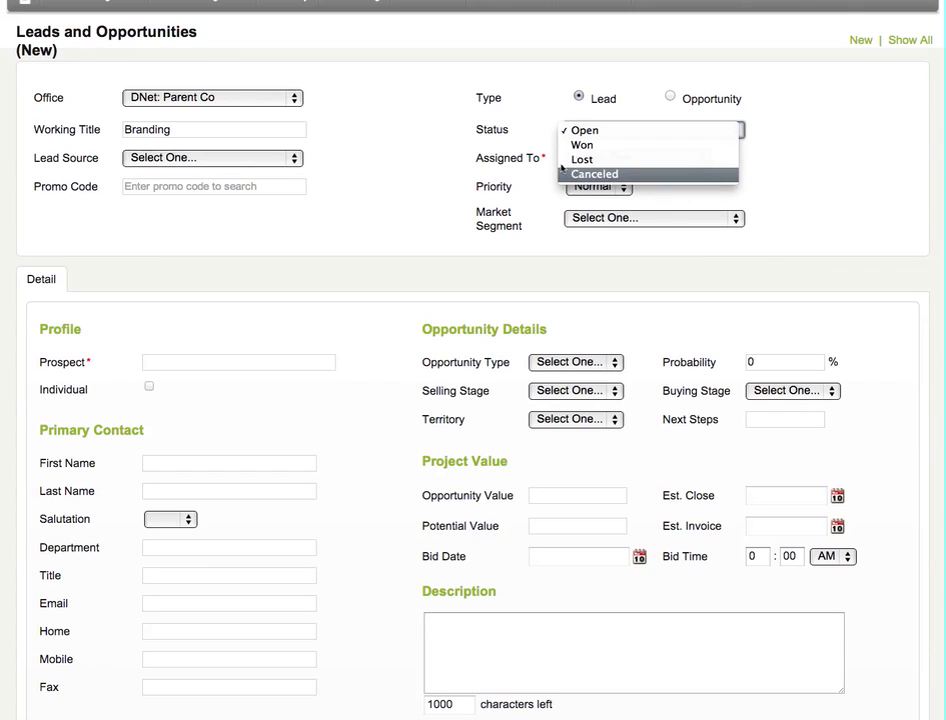
left_click(516, 137)
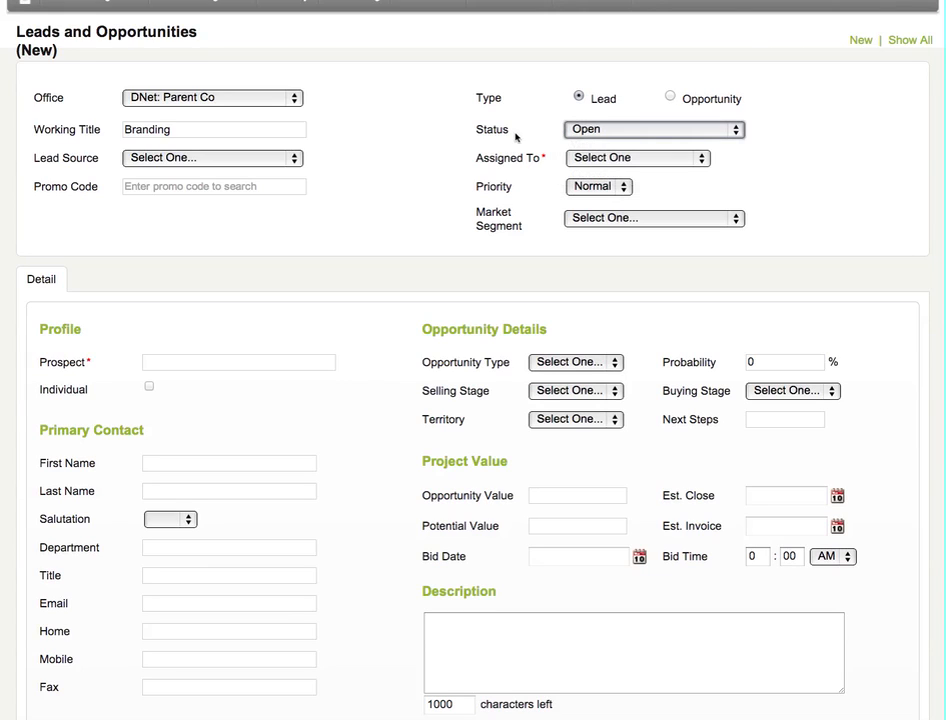
left_click(602, 162)
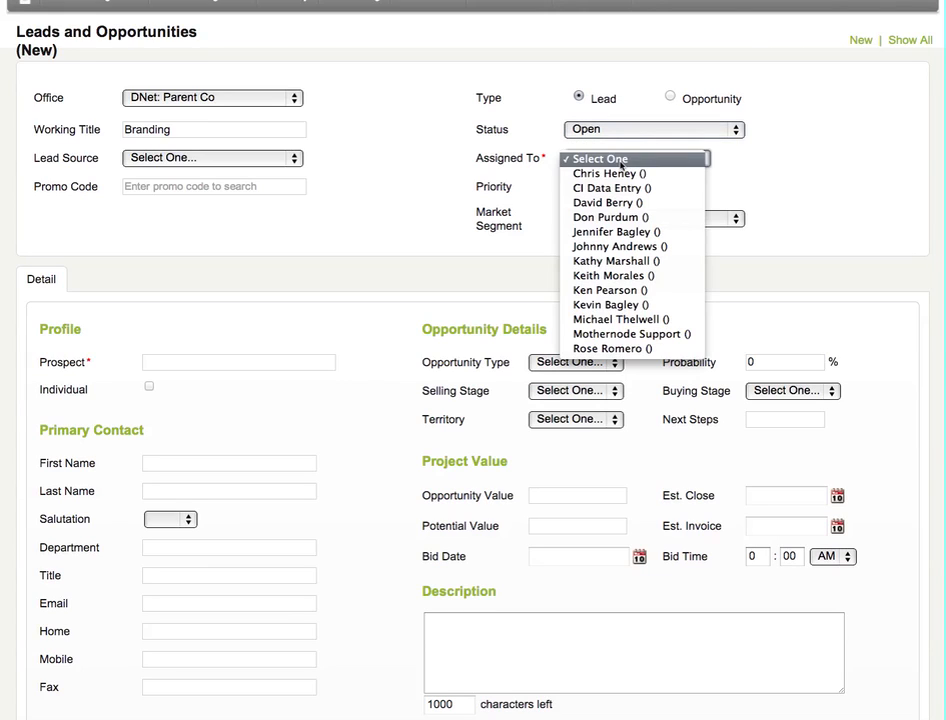
left_click(538, 122)
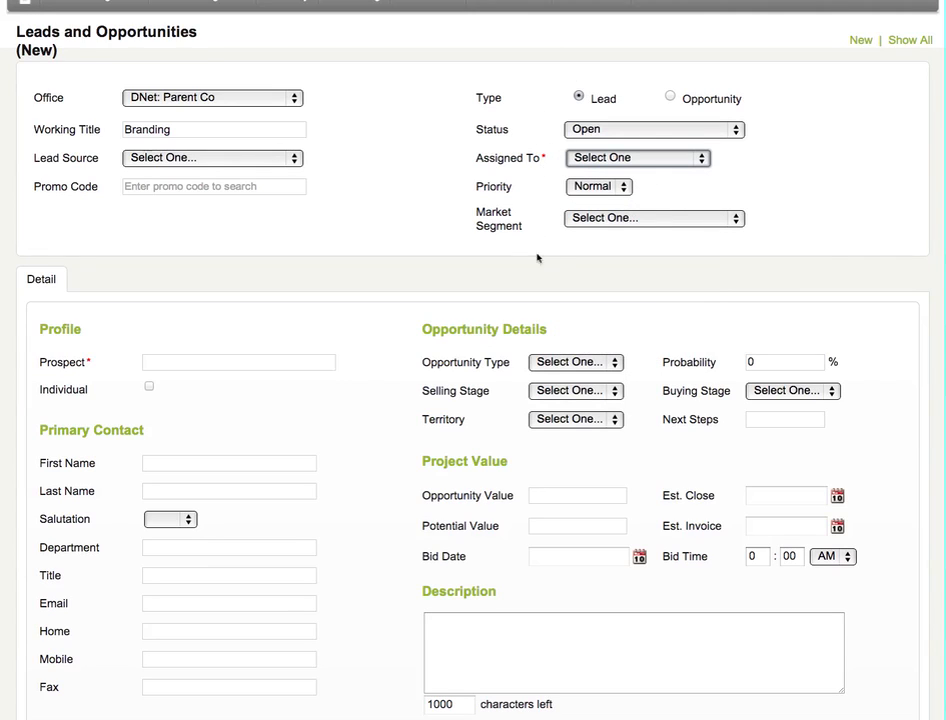
Review the Market Segment and Priority options of the new lead without changing either.
left_click(581, 222)
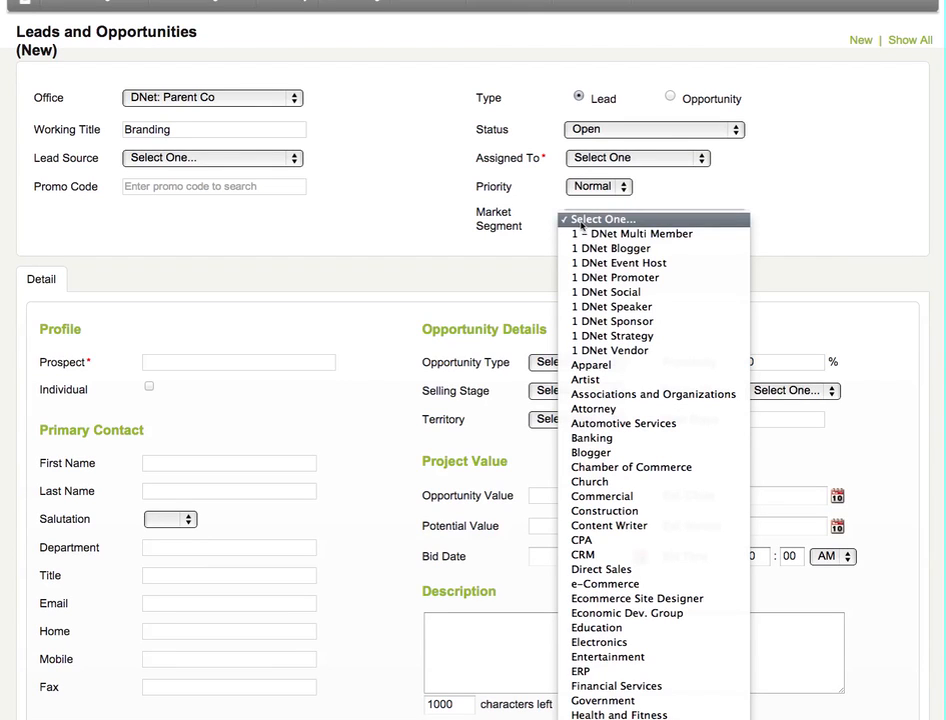
scroll(651, 393, "down", 2)
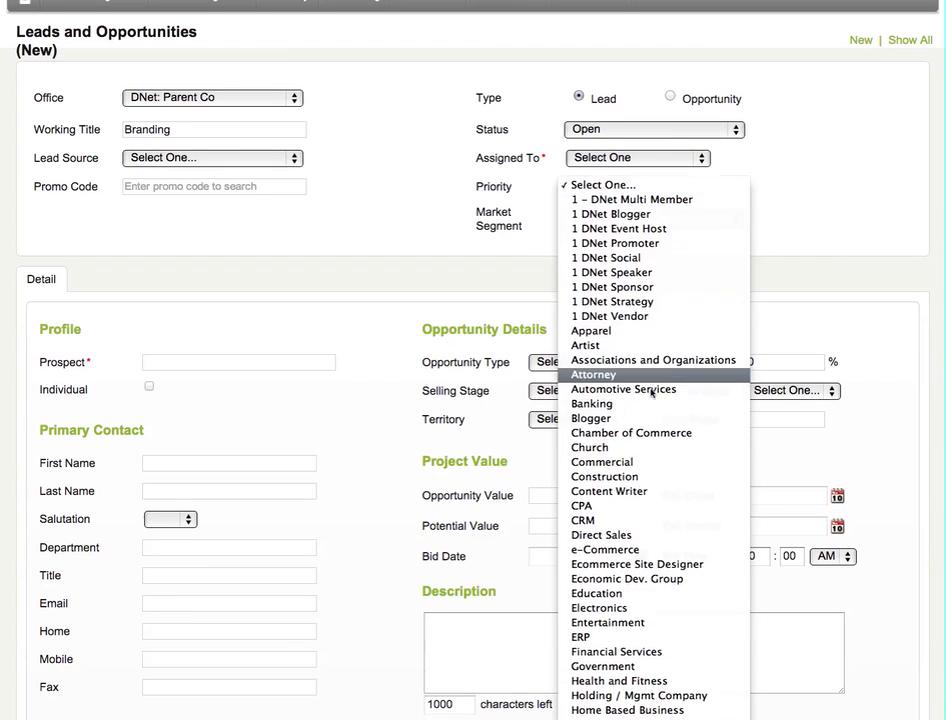
scroll(651, 393, "down", 10)
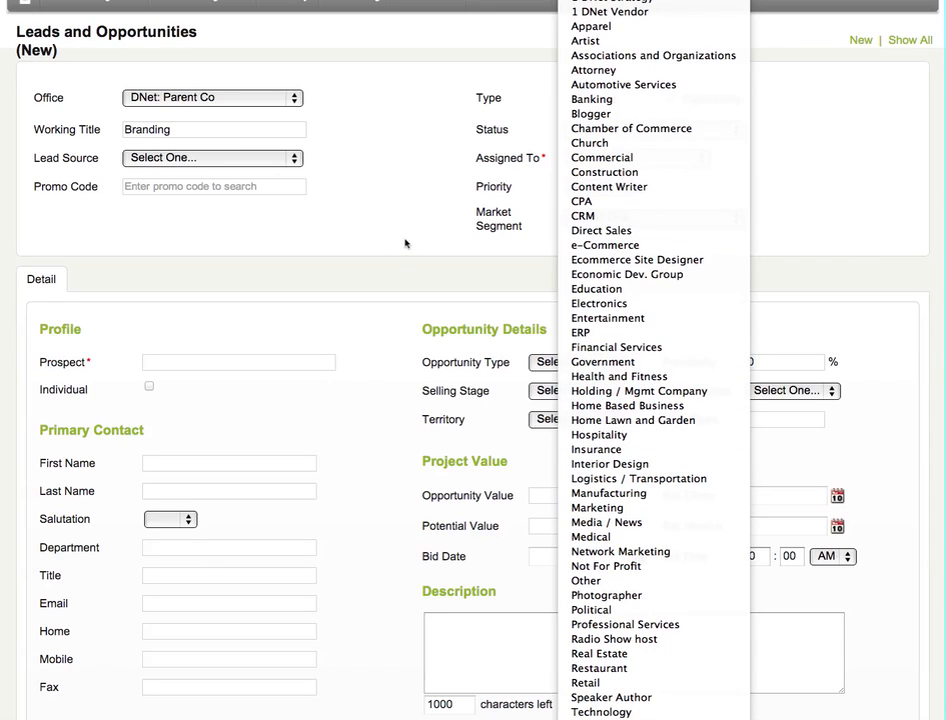
left_click(424, 180)
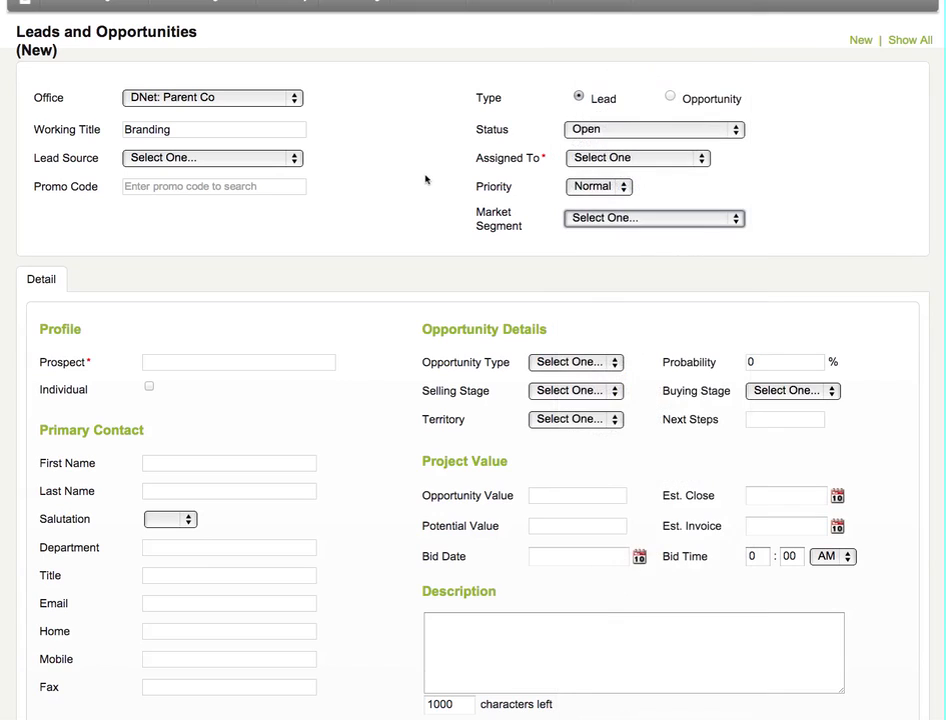
left_click(585, 187)
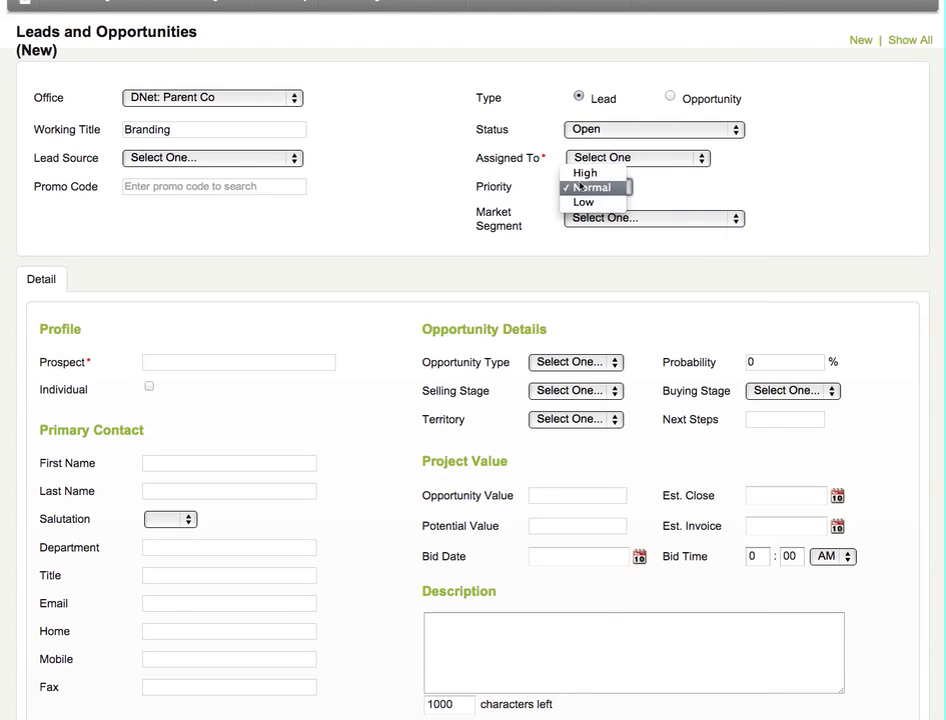
left_click(415, 206)
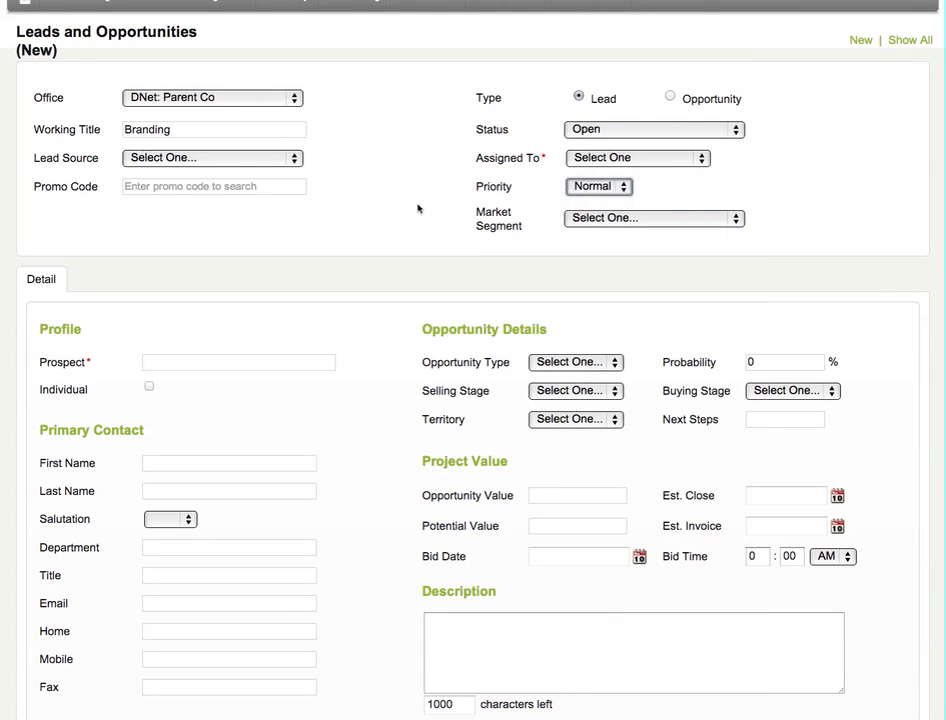
Examine the new lead's Profile, Primary Contact, Prospect Address and Social fields, ending in the Twitter field.
scroll(415, 208, "down", 5)
scroll(410, 205, "down", 1)
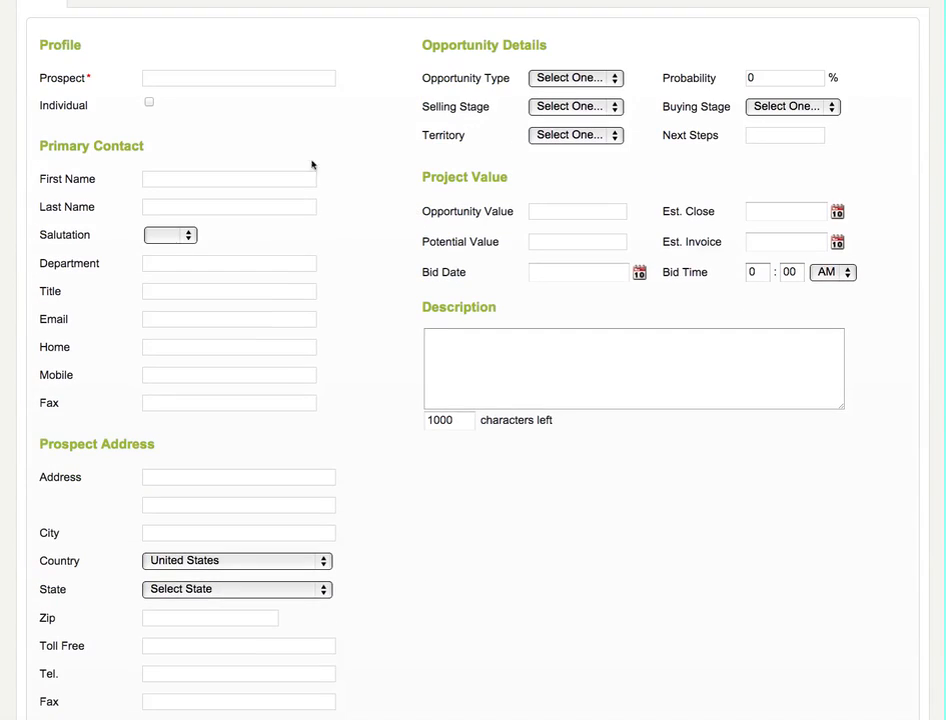
left_click(156, 77)
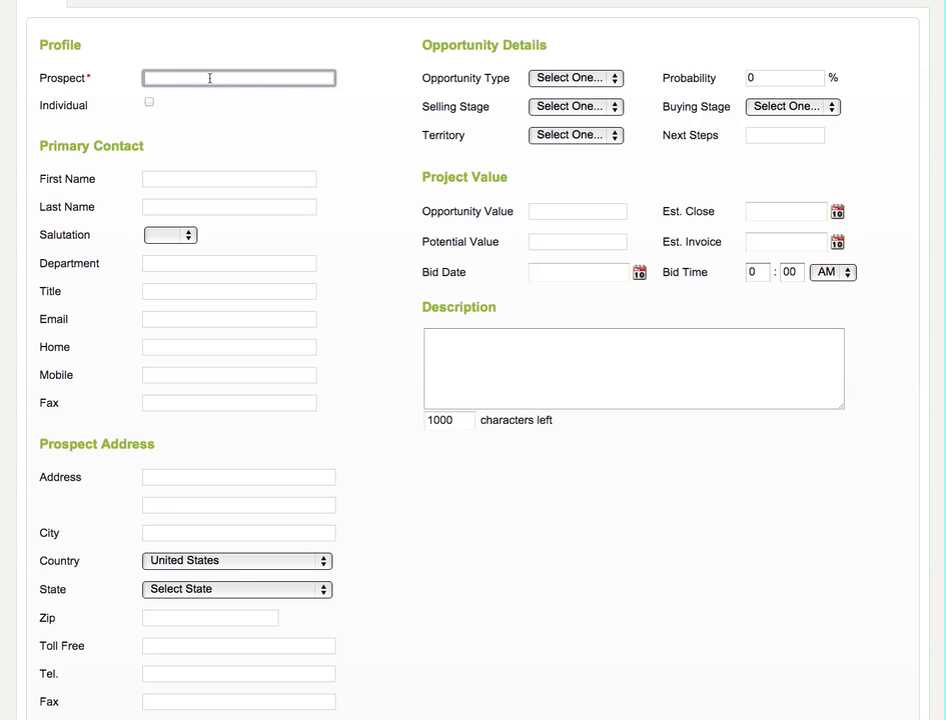
scroll(150, 163, "down", 1)
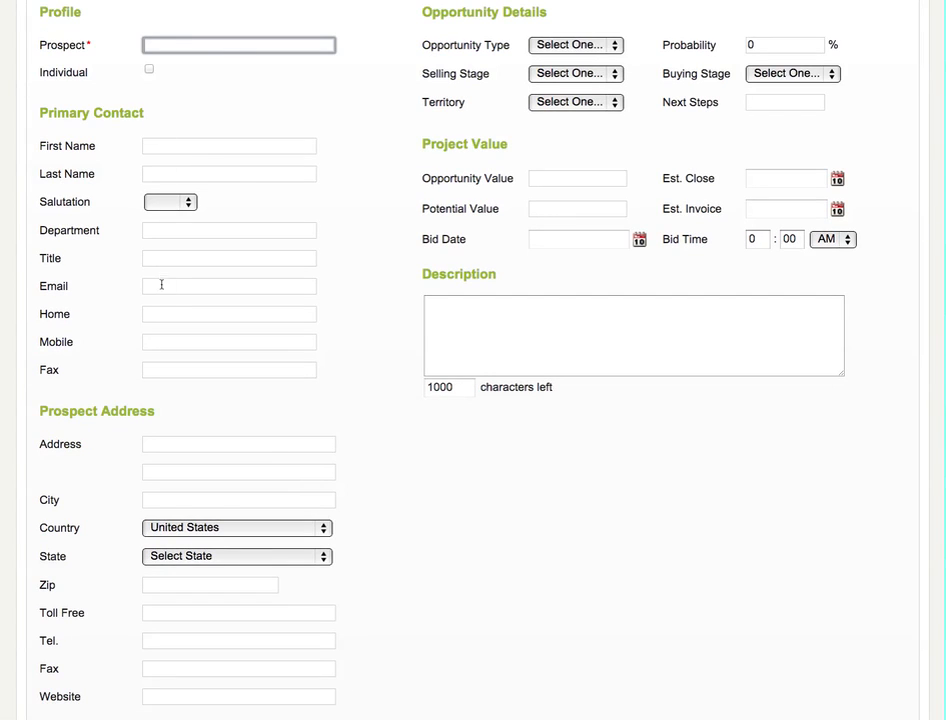
scroll(172, 304, "down", 5)
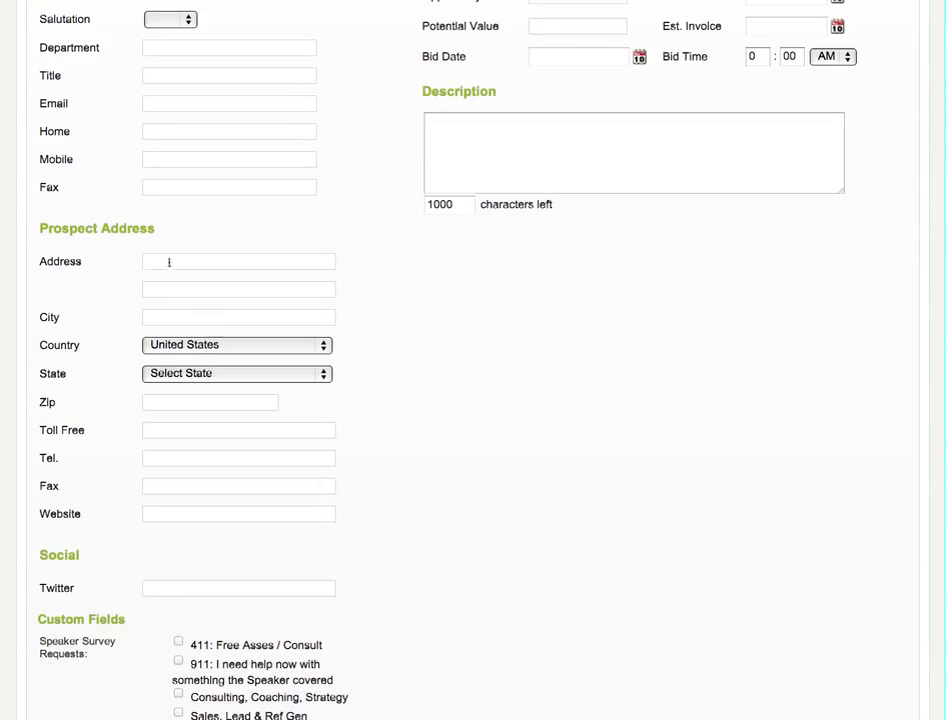
scroll(169, 262, "down", 3)
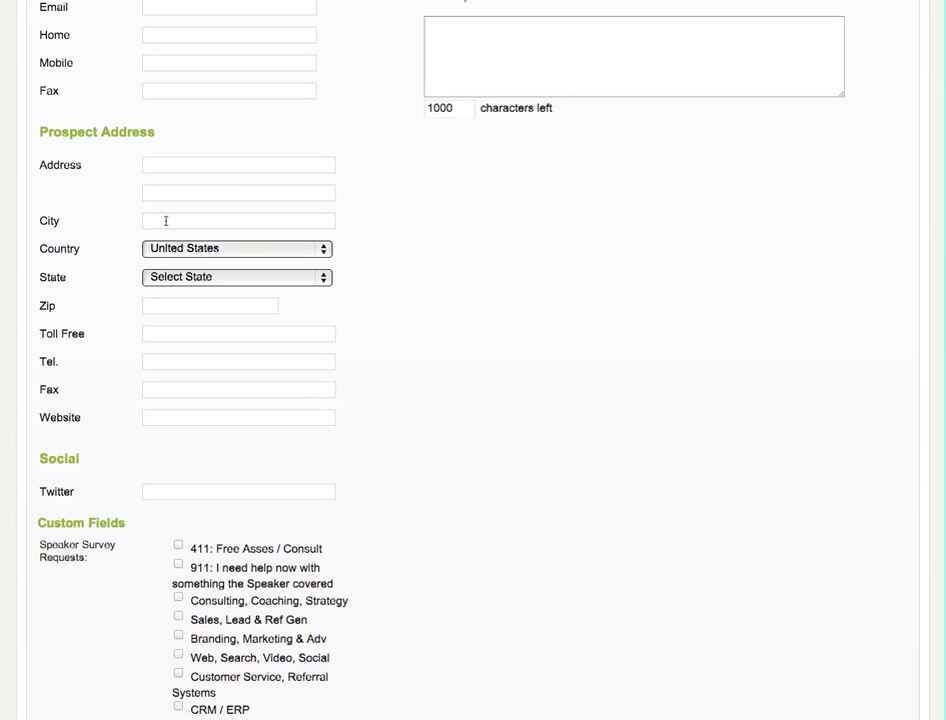
left_click(155, 165)
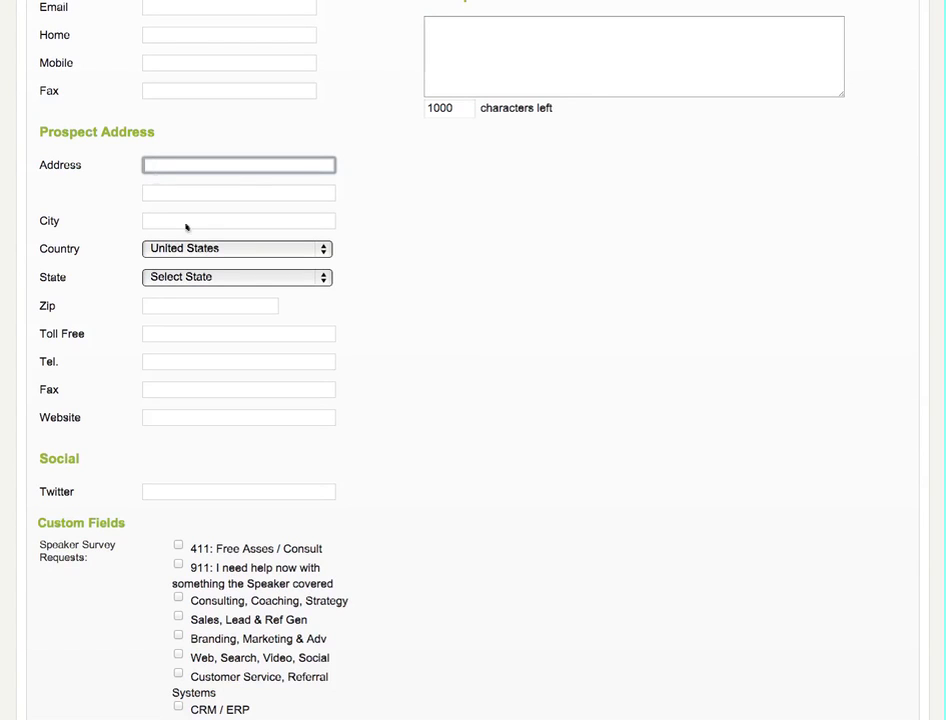
scroll(453, 410, "down", 3)
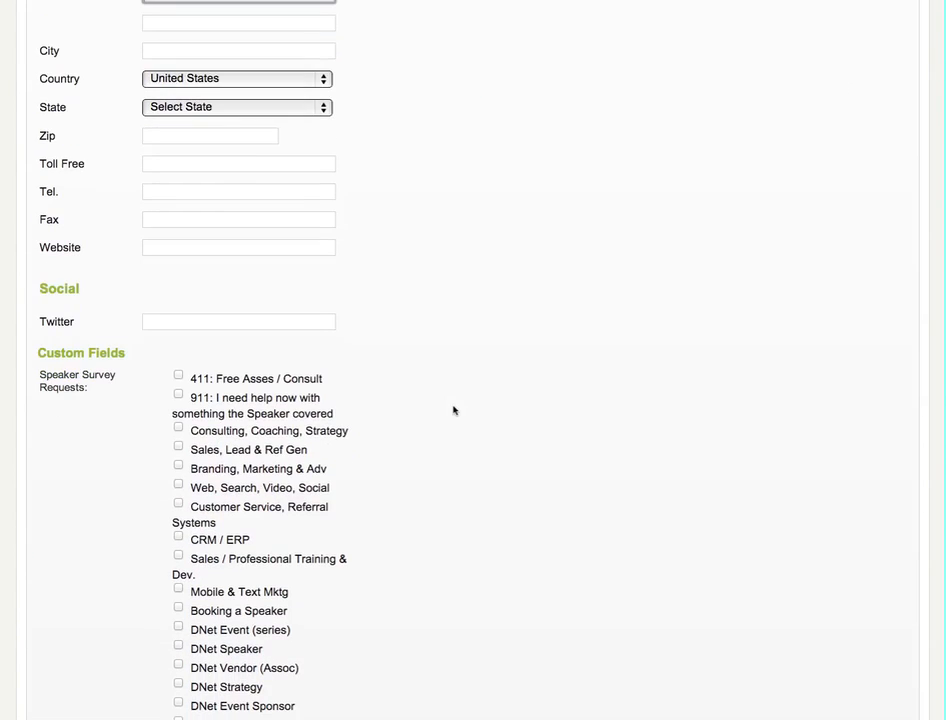
scroll(87, 295, "down", 1)
left_click(222, 300)
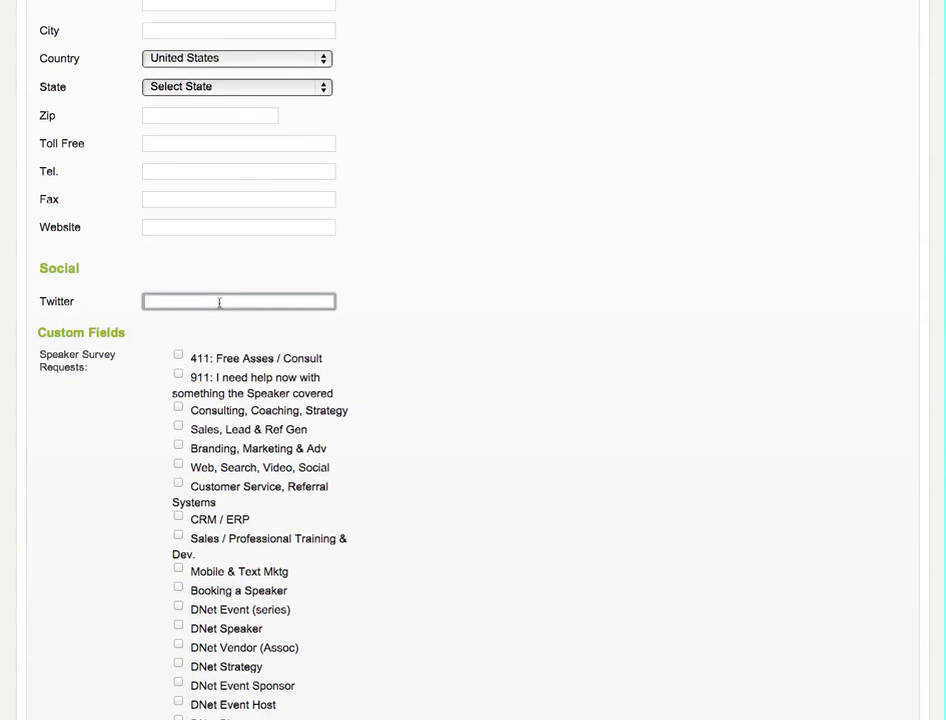
Select the speaker survey requests Sales, Lead & Ref Gen; Branding, Marketing & Adv; Web, Search, Video, Social; CRM / ERP; and DNet Speaker.
scroll(348, 306, "down", 3)
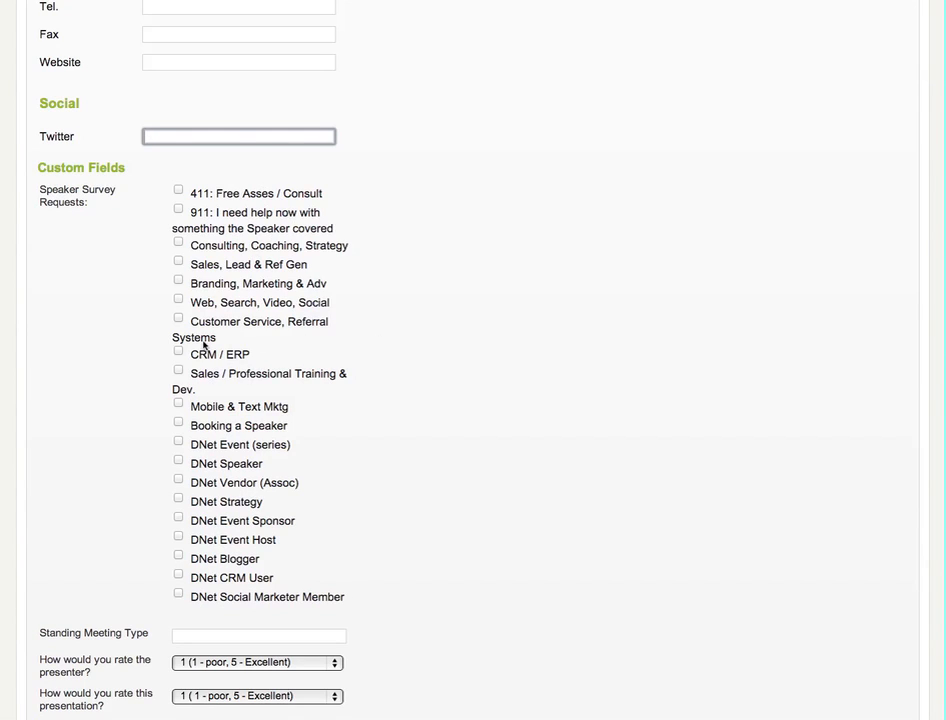
left_click(179, 260)
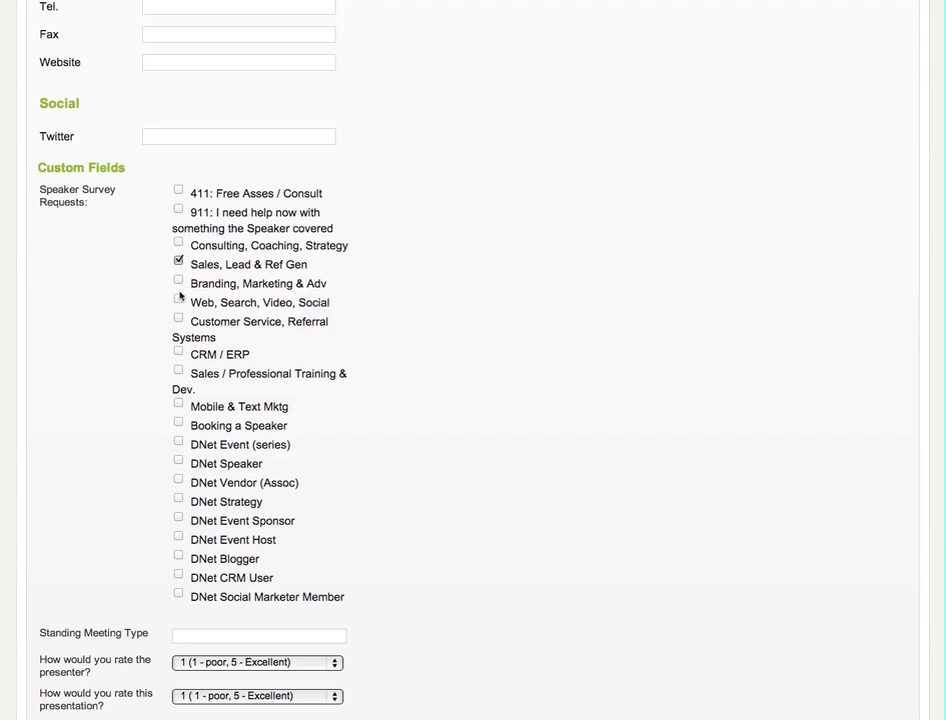
left_click(179, 279)
left_click(178, 300)
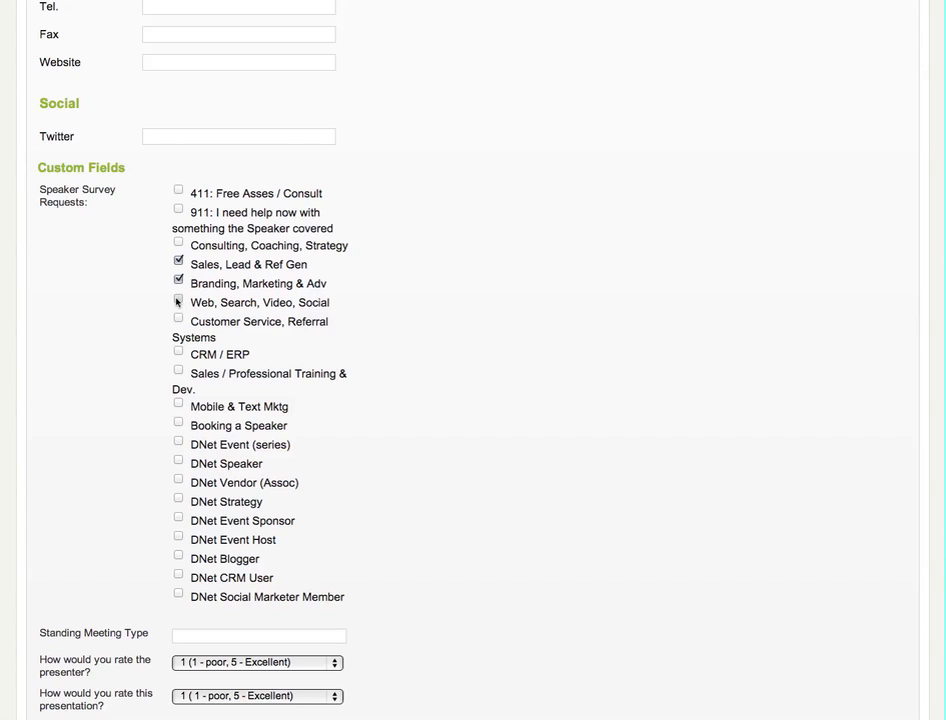
left_click(179, 352)
scroll(412, 464, "down", 3)
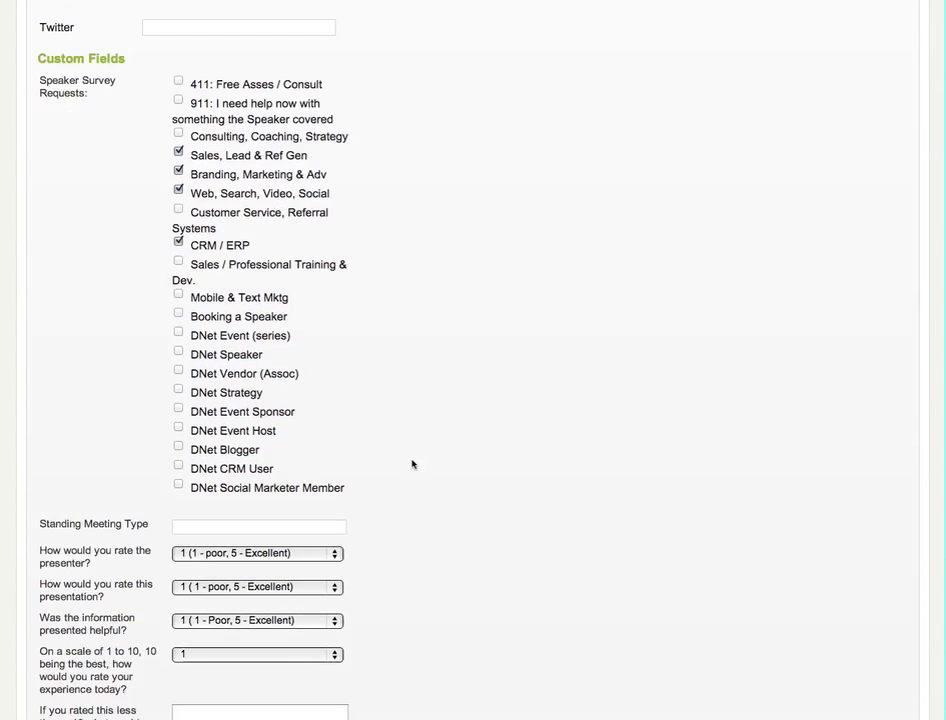
left_click(186, 351)
Examine the remaining custom fields, from Standing Meeting Type and the survey ratings through the DNet referral agreement settings.
scroll(302, 439, "down", 3)
scroll(302, 439, "down", 1)
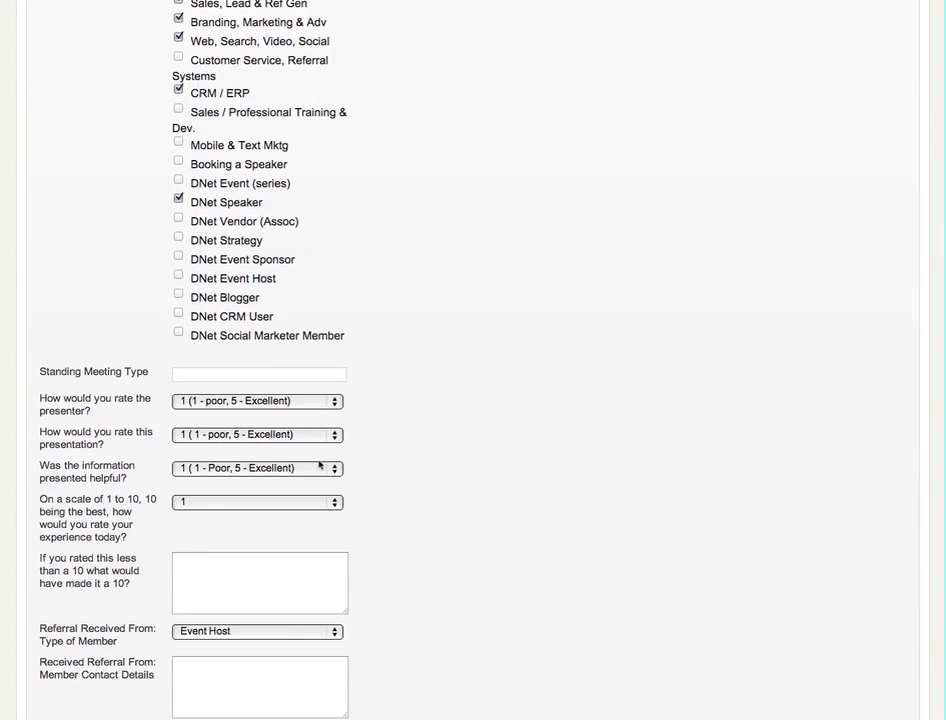
scroll(437, 490, "down", 1)
scroll(437, 490, "down", 3)
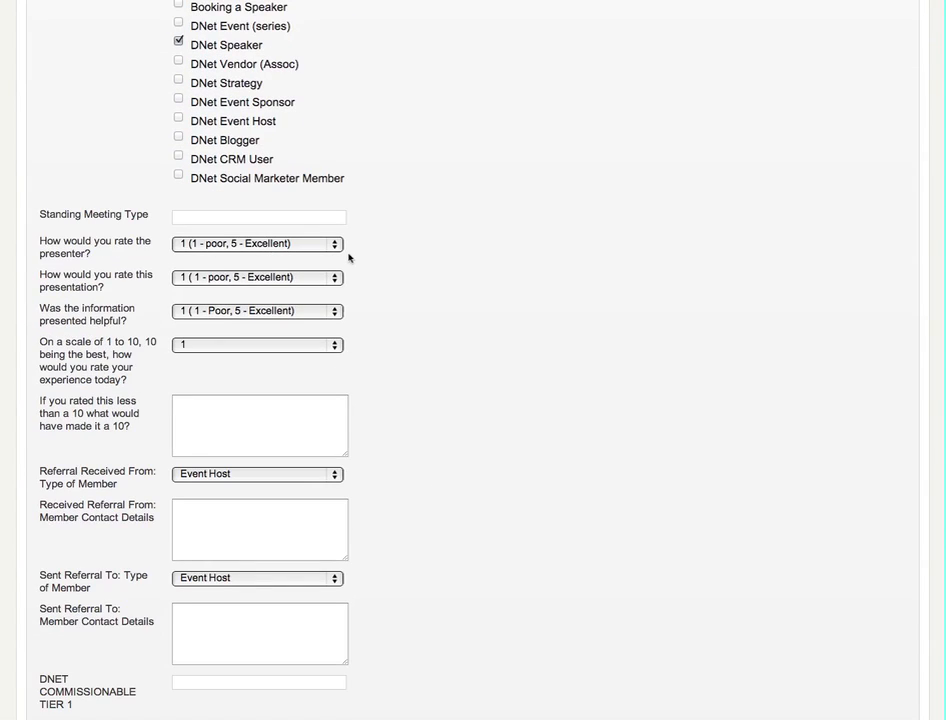
scroll(428, 443, "down", 2)
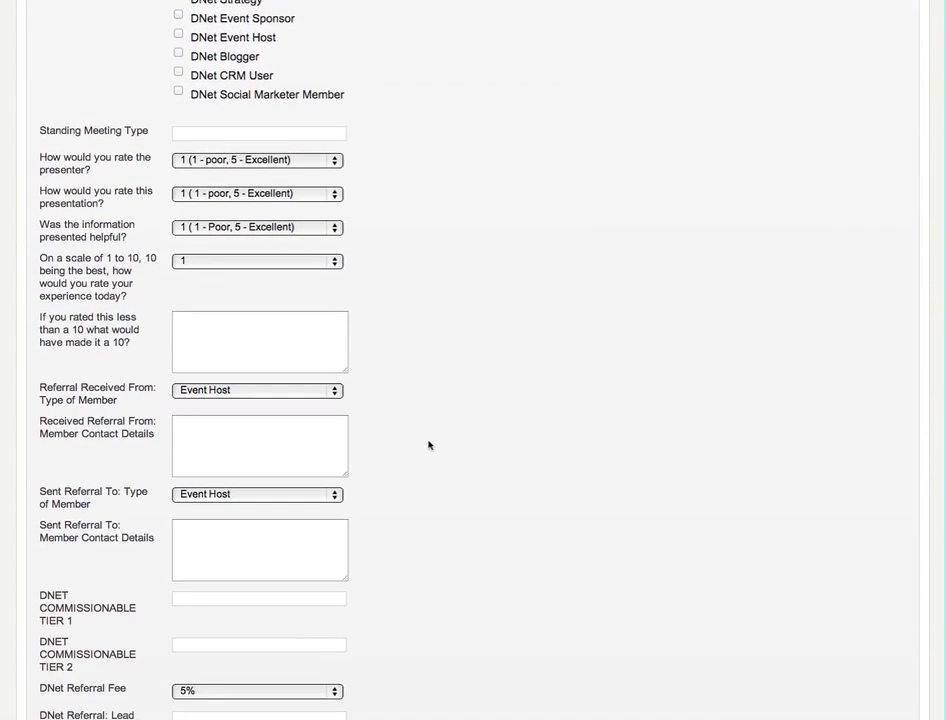
scroll(429, 445, "down", 1)
scroll(429, 445, "down", 5)
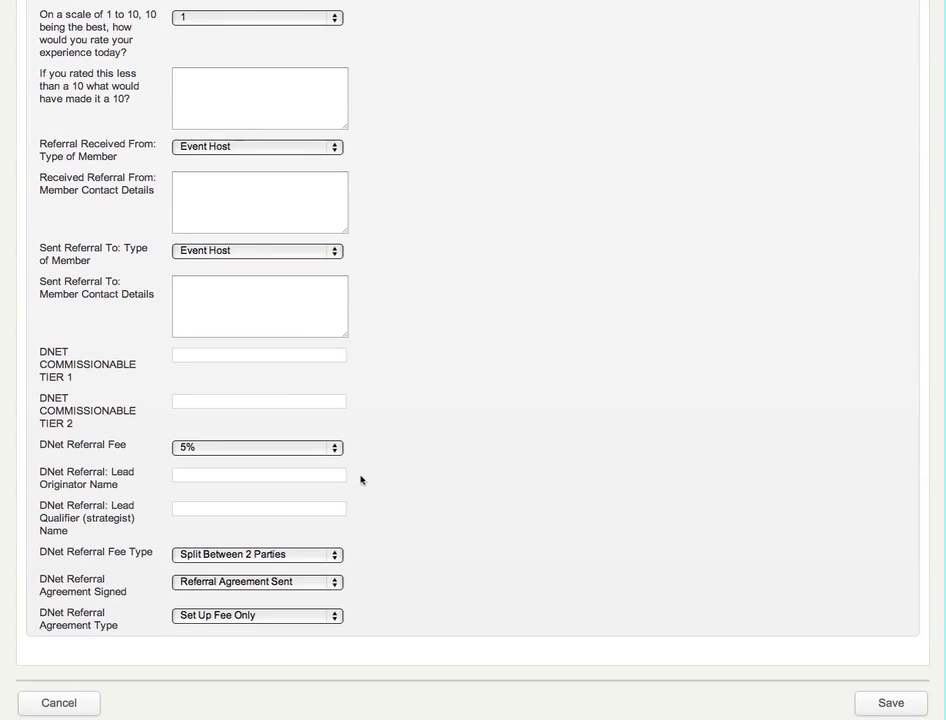
Review the Opportunity Type options in the new lead's Opportunity Details without choosing one.
scroll(481, 566, "up", 15)
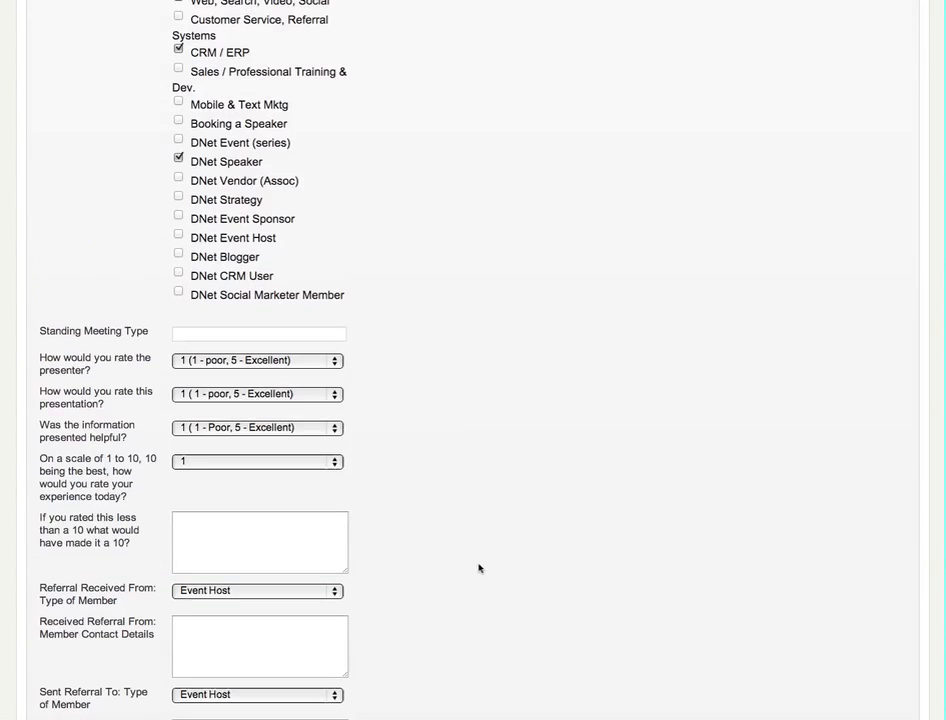
scroll(479, 566, "up", 16)
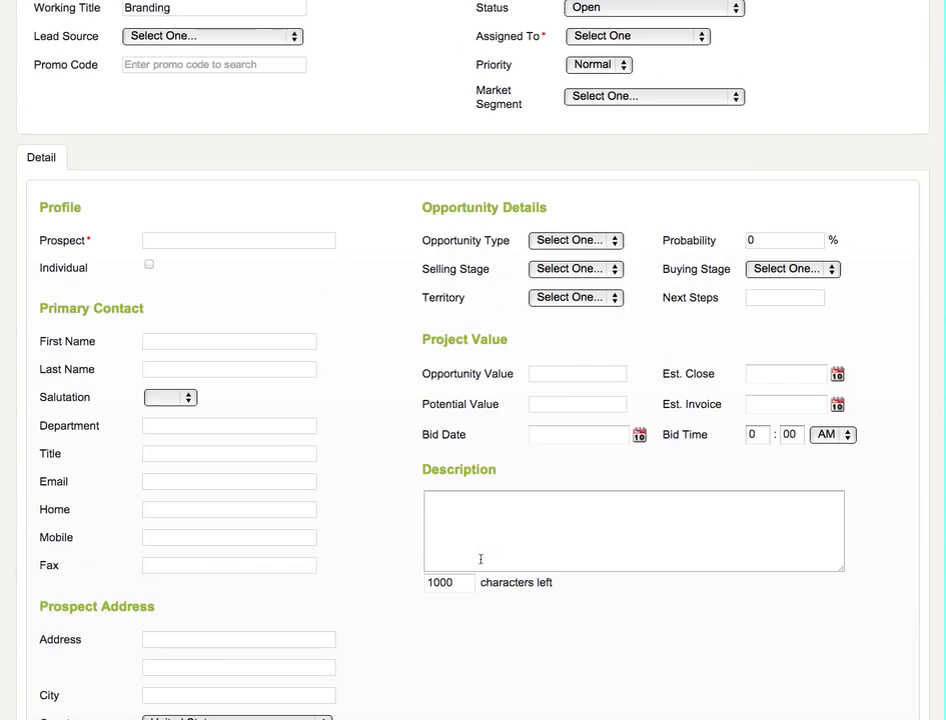
scroll(488, 557, "down", 1)
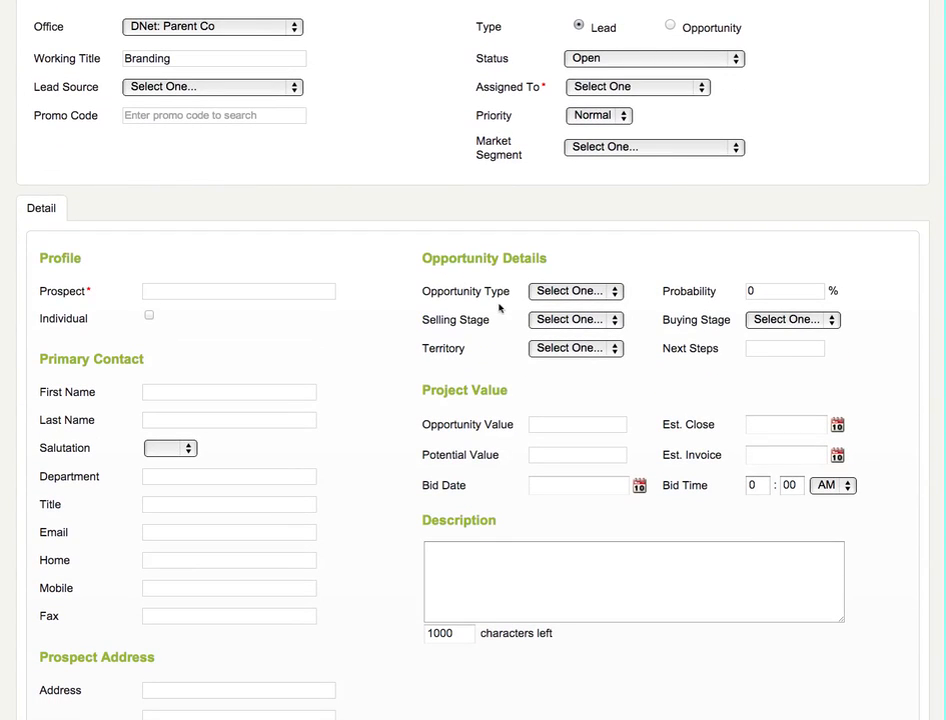
left_click(598, 292)
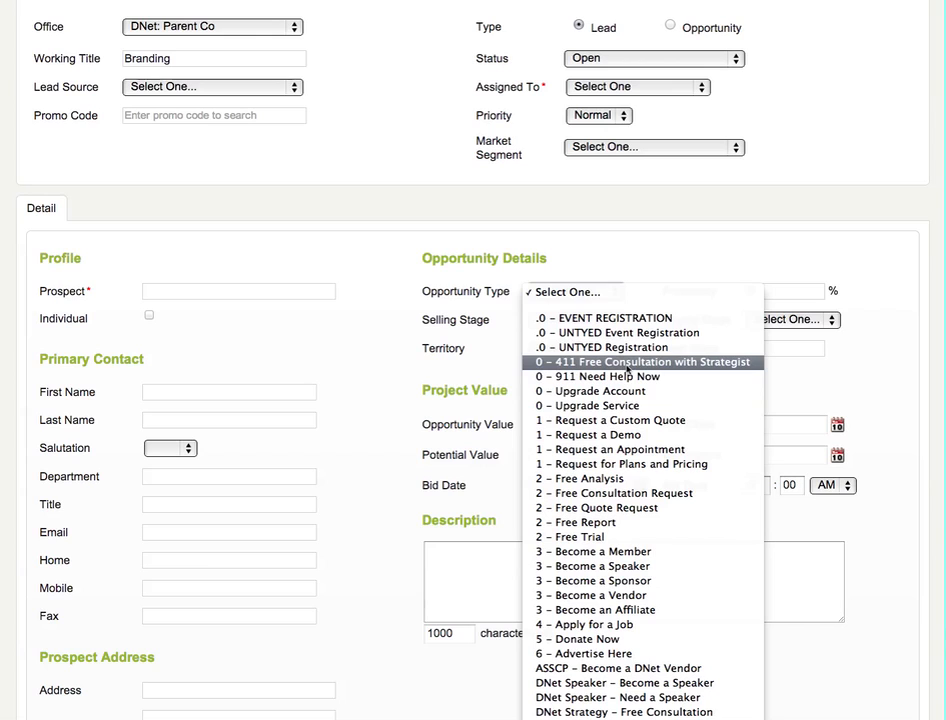
left_click(364, 320)
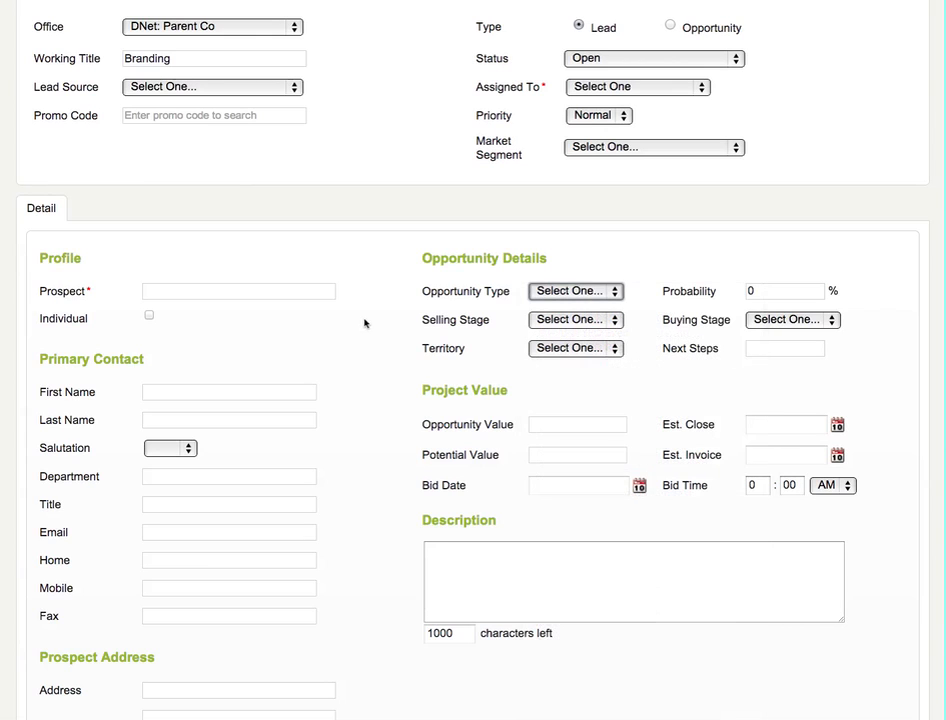
Review the Selling Stage and Buying Stage options of the new lead without choosing either.
left_click(563, 319)
left_click(563, 319)
left_click(563, 319)
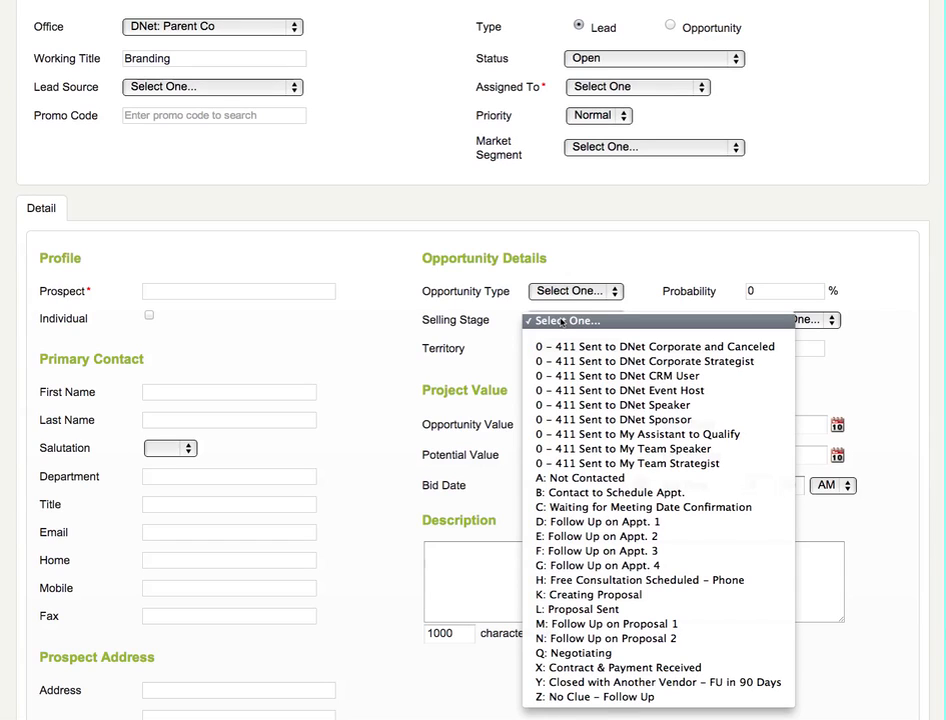
left_click(399, 363)
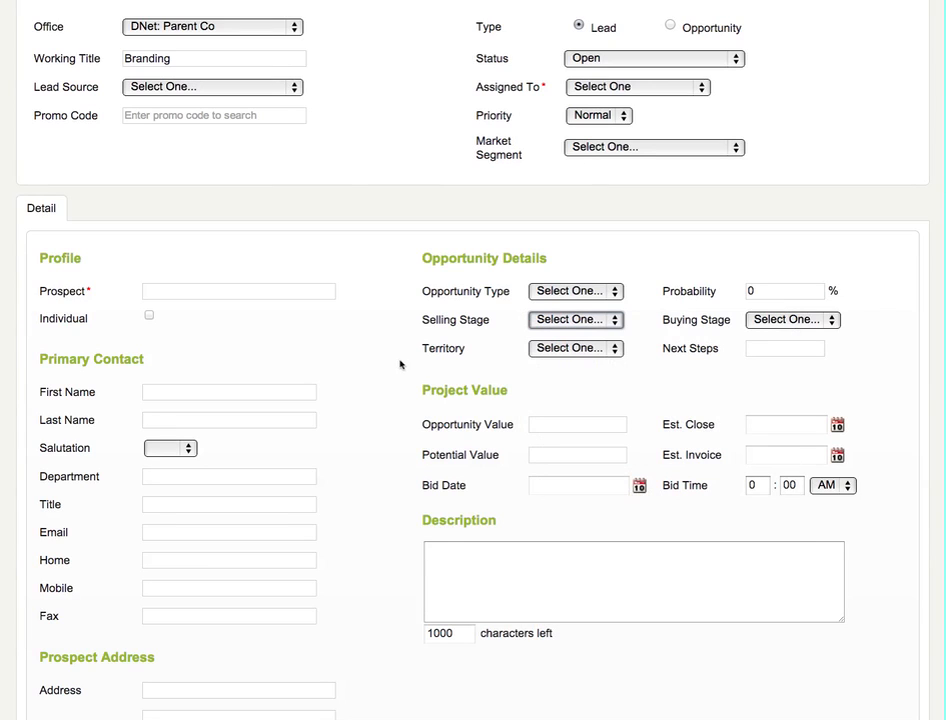
left_click(823, 322)
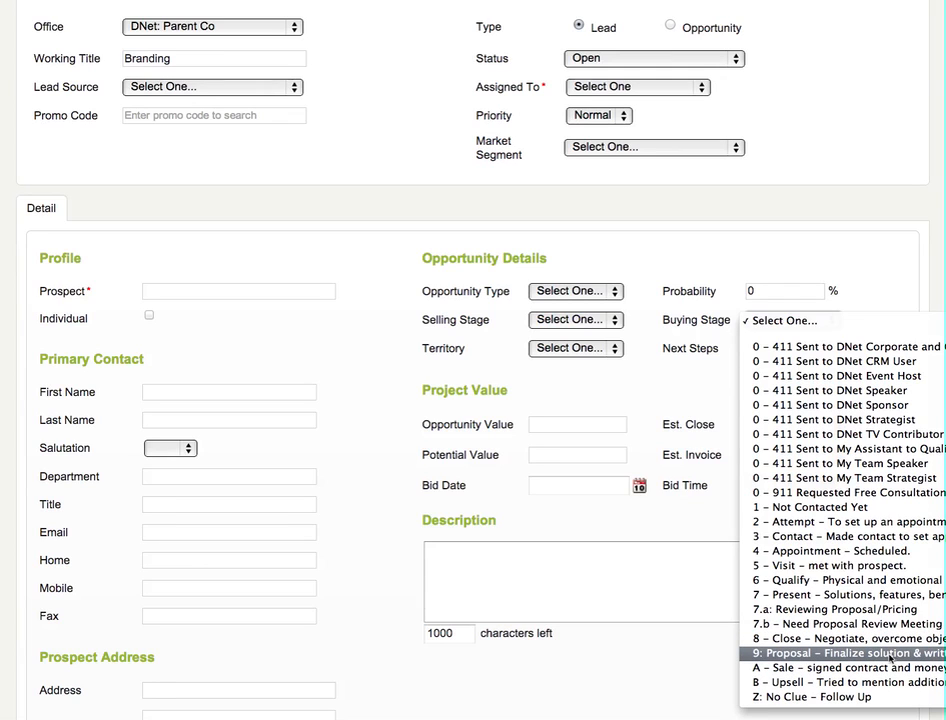
left_click(397, 412)
Set the Opportunity Value to 4000 and the Potential Value to 1200, and move on to the Description field.
scroll(396, 412, "down", 1)
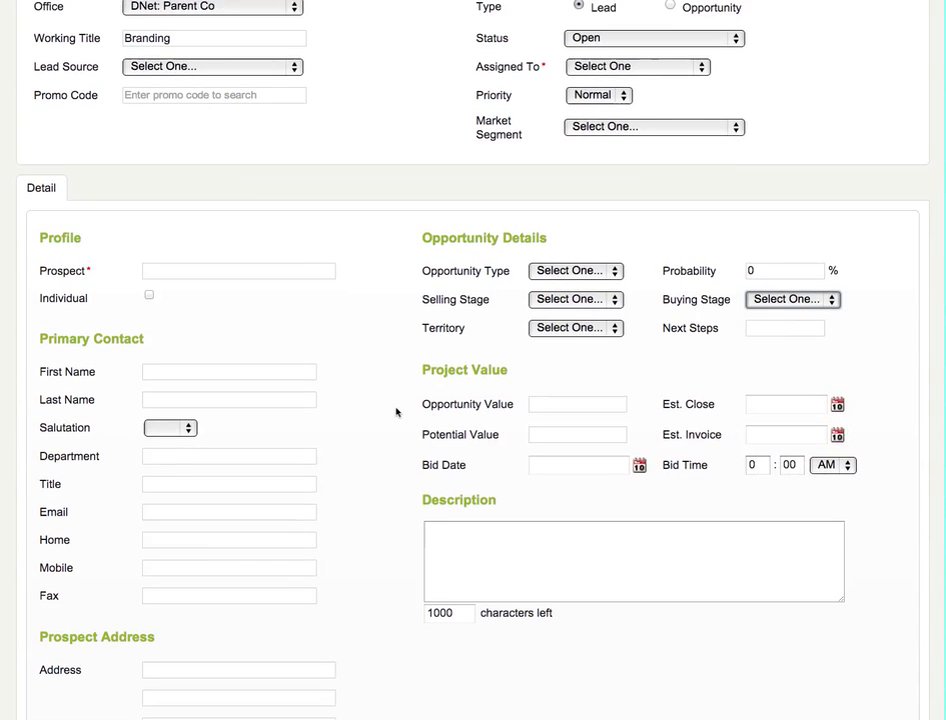
scroll(396, 412, "down", 1)
left_click(580, 378)
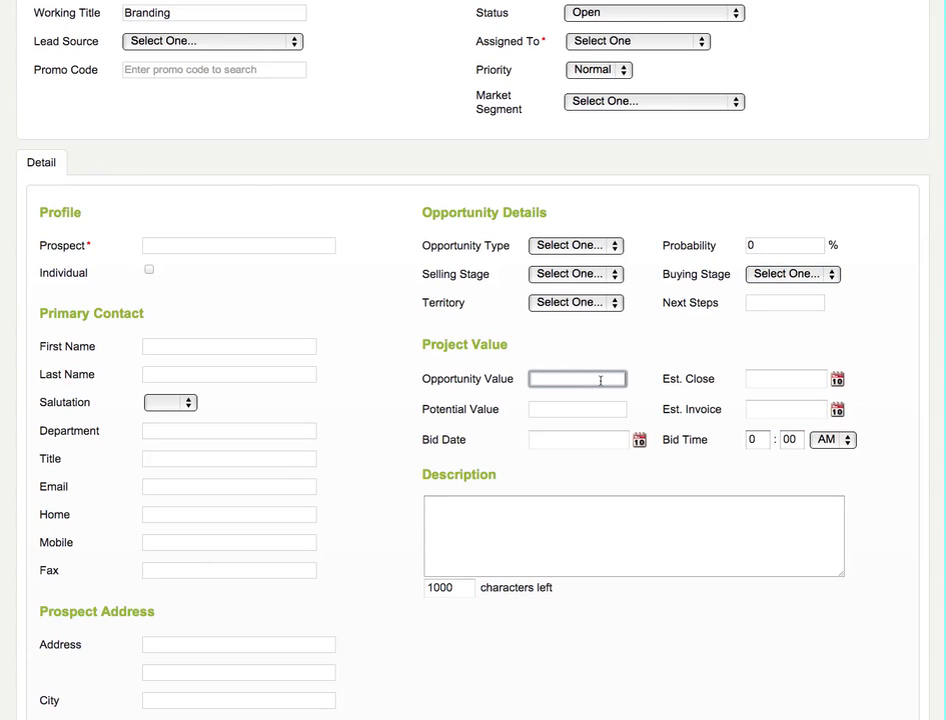
type("4000")
key("Tab")
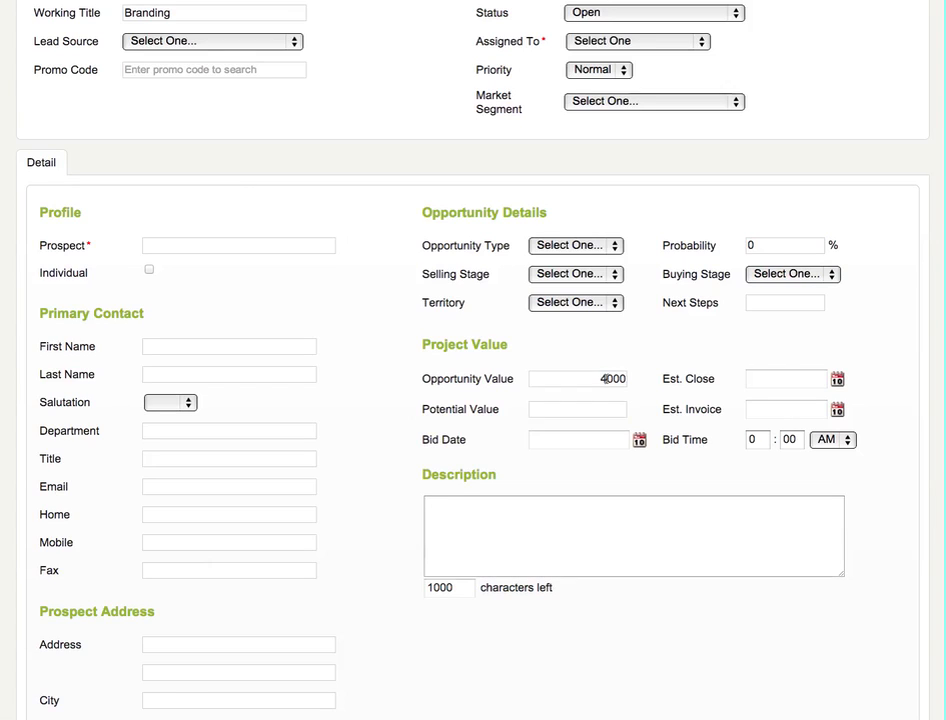
left_click(604, 408)
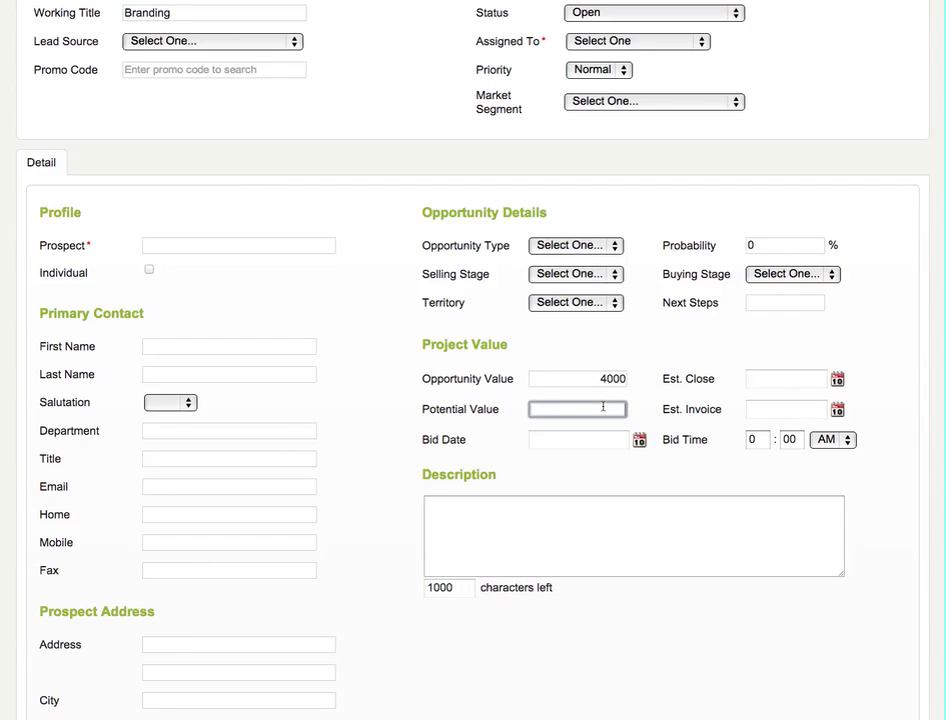
type("1200")
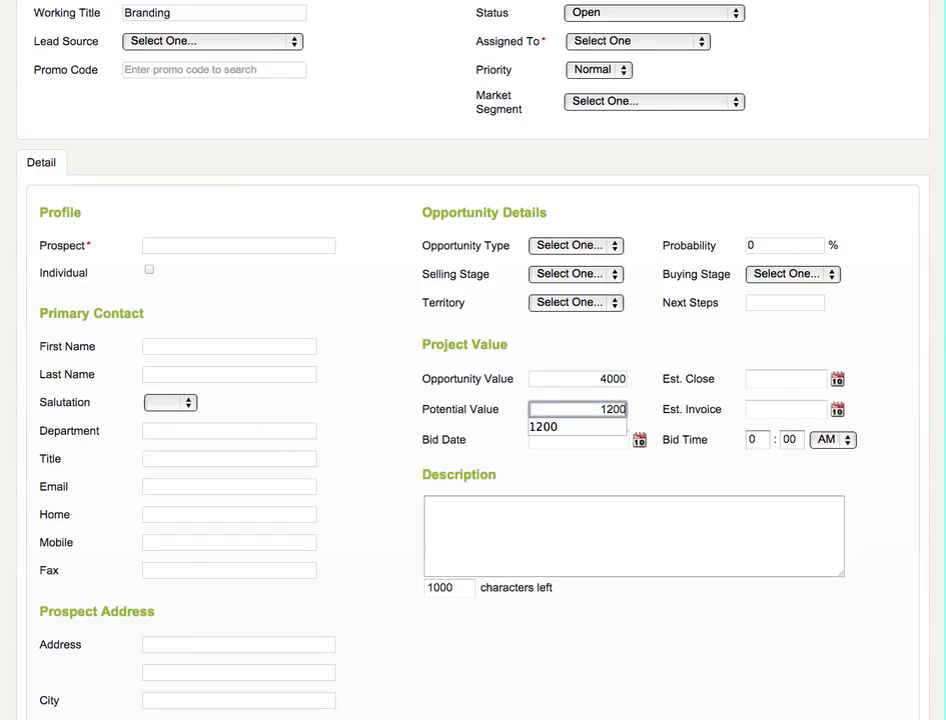
left_click(618, 342)
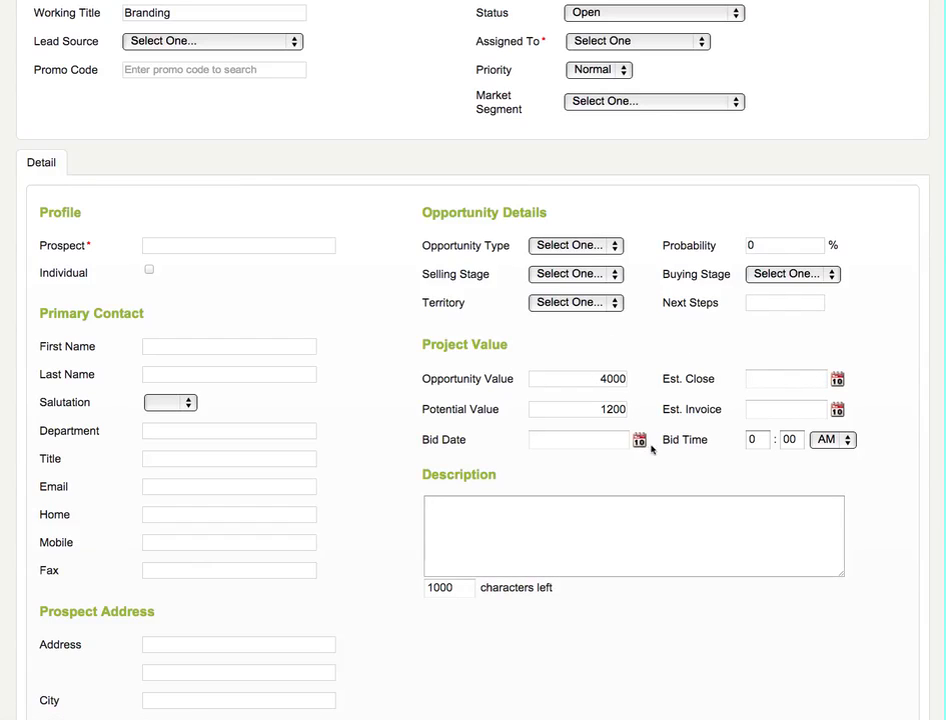
left_click(764, 551)
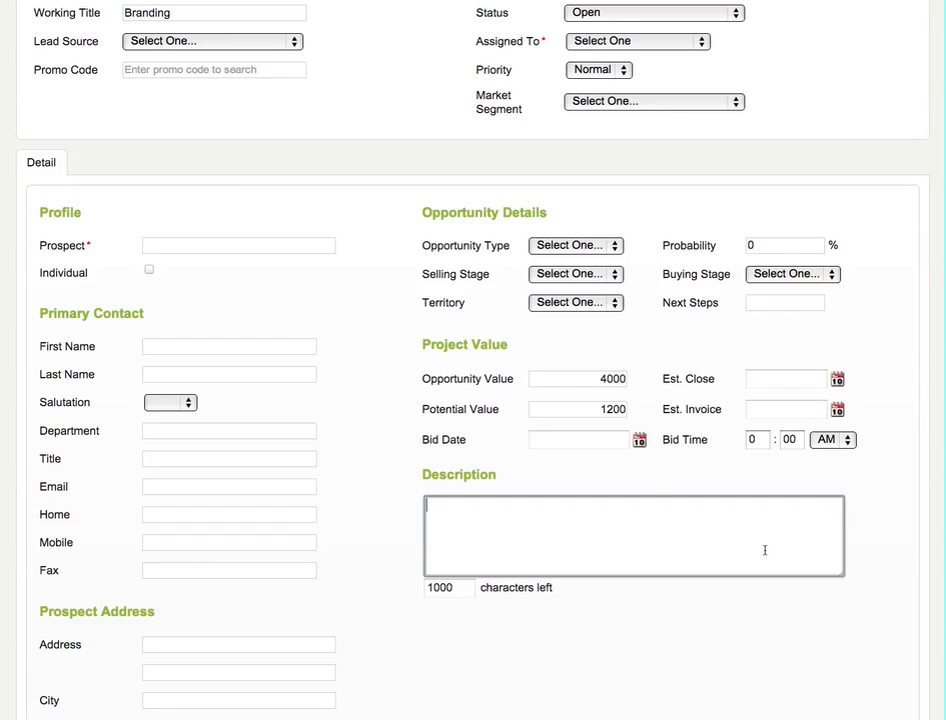
Leave the new lead form without saving, show all leads and opportunities, and open the lead titled "Vendor".
scroll(764, 551, "up", 4)
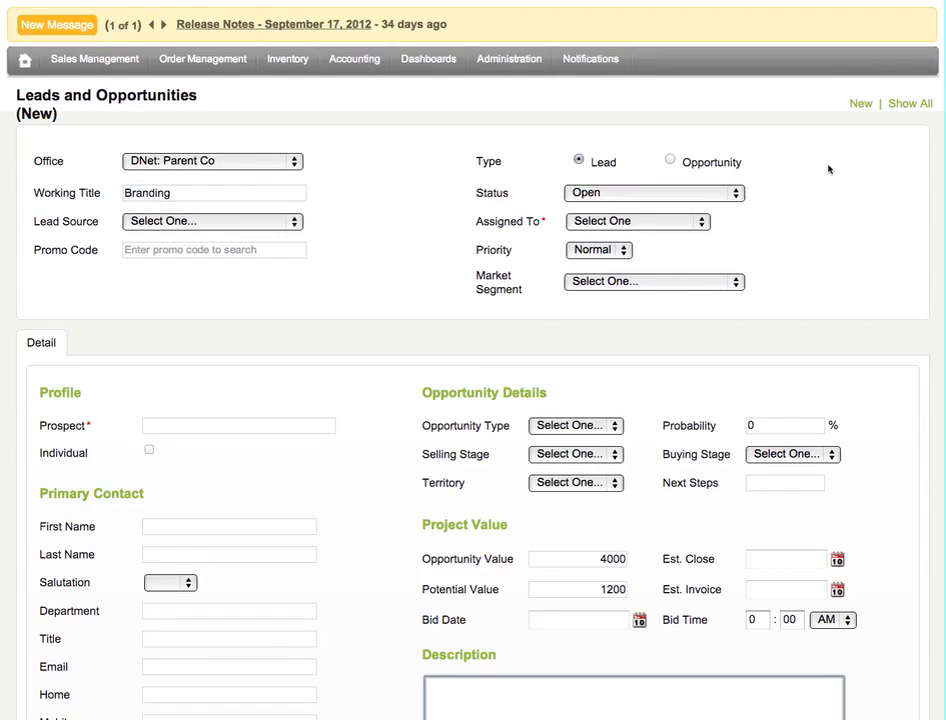
left_click(915, 105)
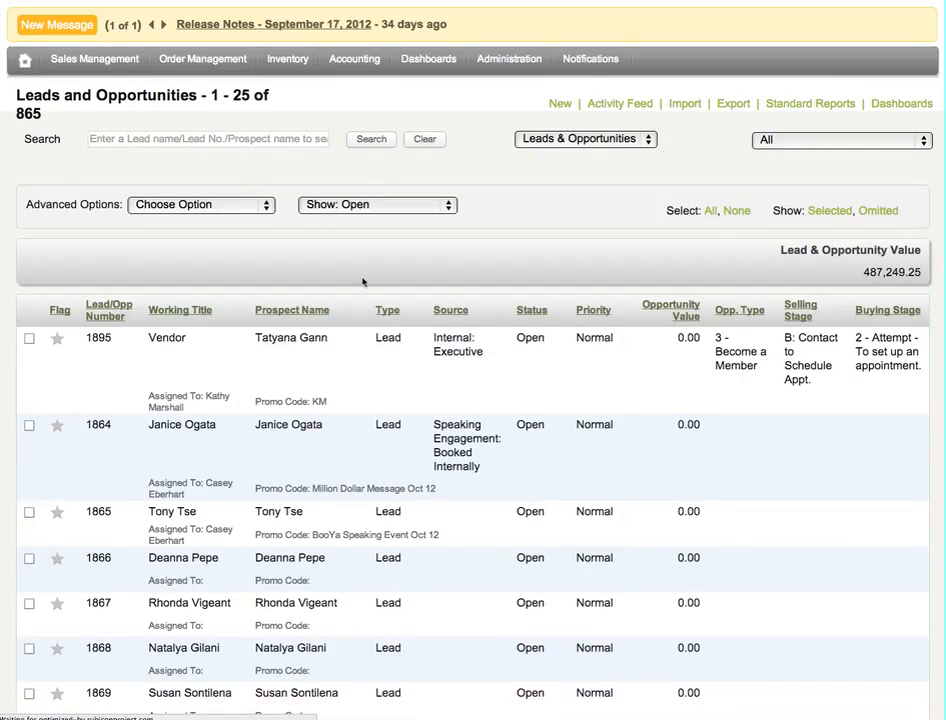
left_click(252, 385)
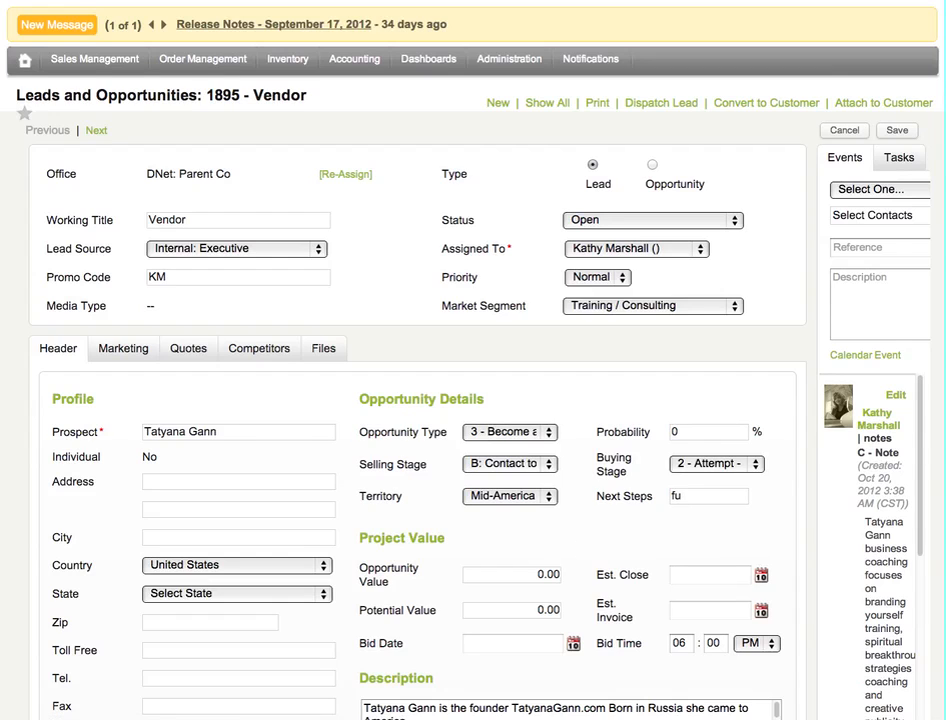
Review the Opportunity Type options of the "Vendor" lead, keeping its current choice.
scroll(618, 550, "down", 1)
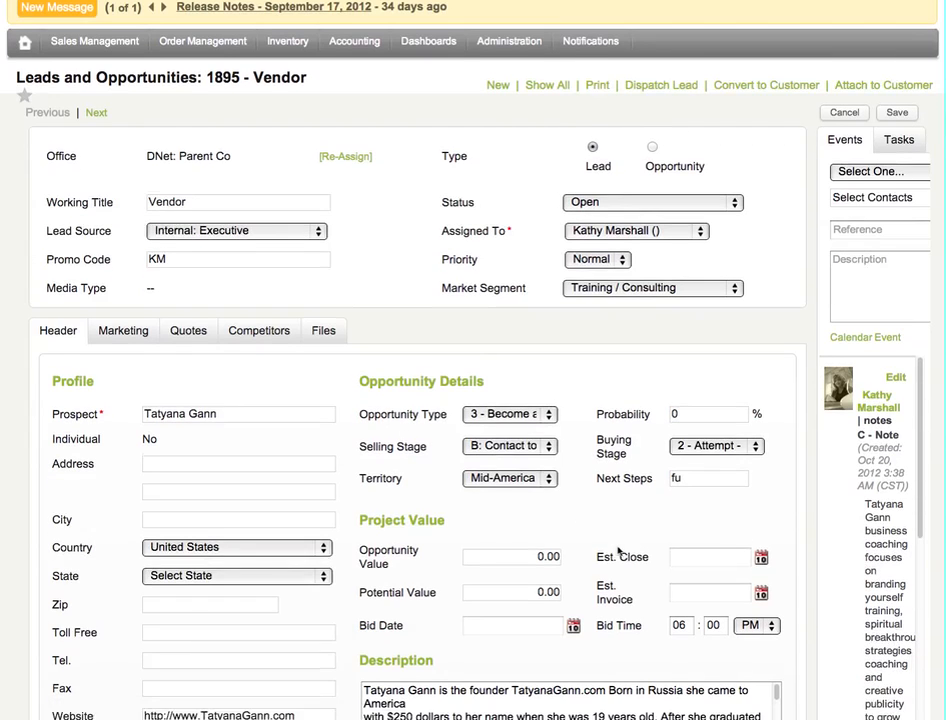
left_click(482, 412)
left_click(499, 419)
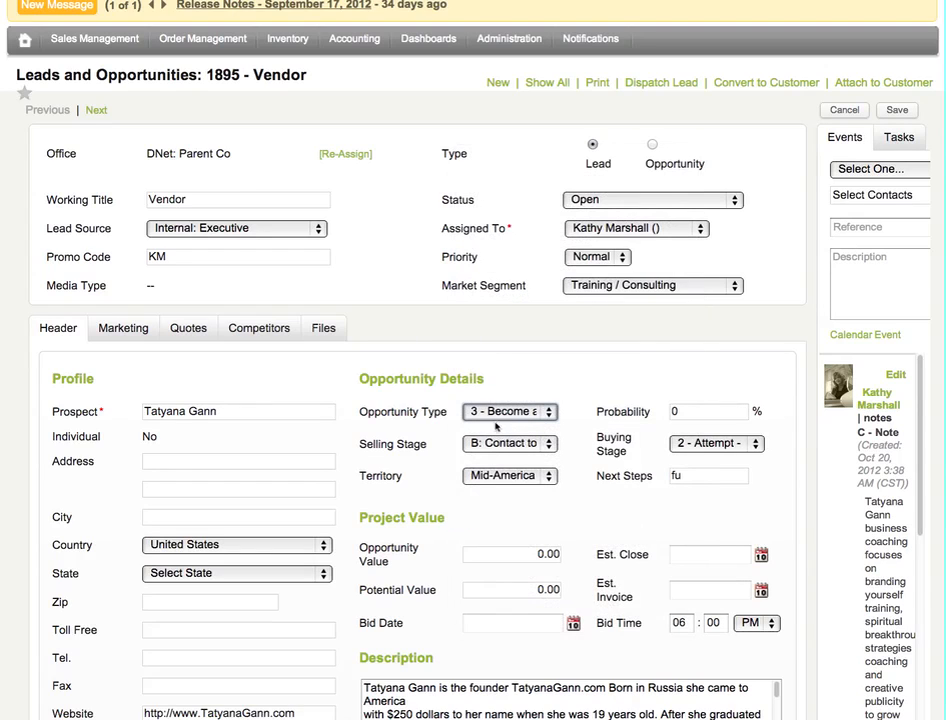
Review the Selling Stage and Buying Stage options of the "Vendor" lead, keeping both current choices, and move on to the Next Steps field.
left_click(485, 445)
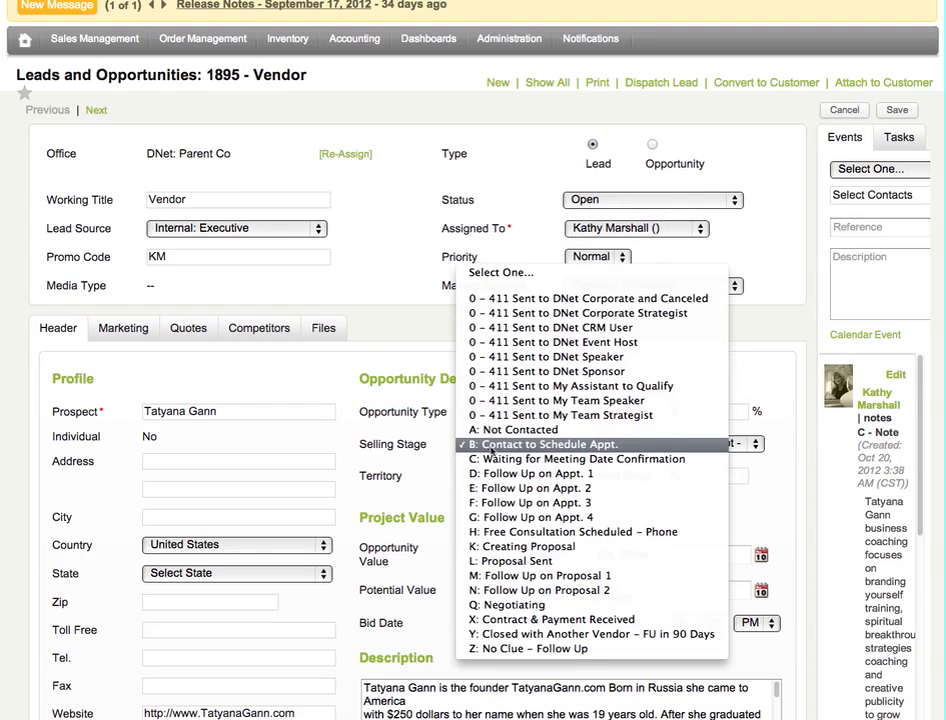
left_click(490, 447)
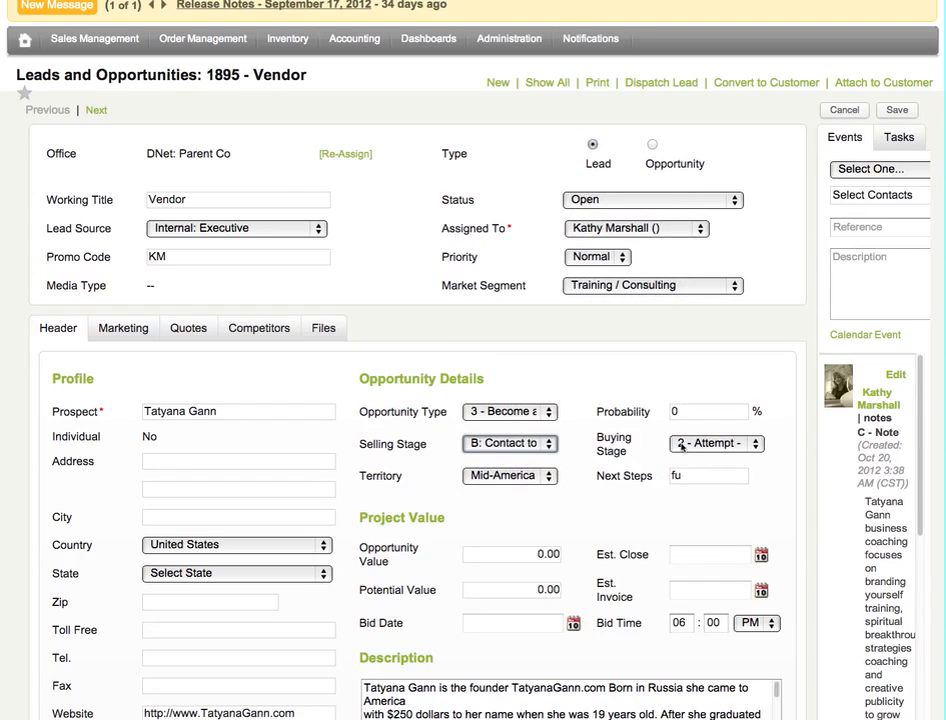
scroll(540, 450, "down", 3)
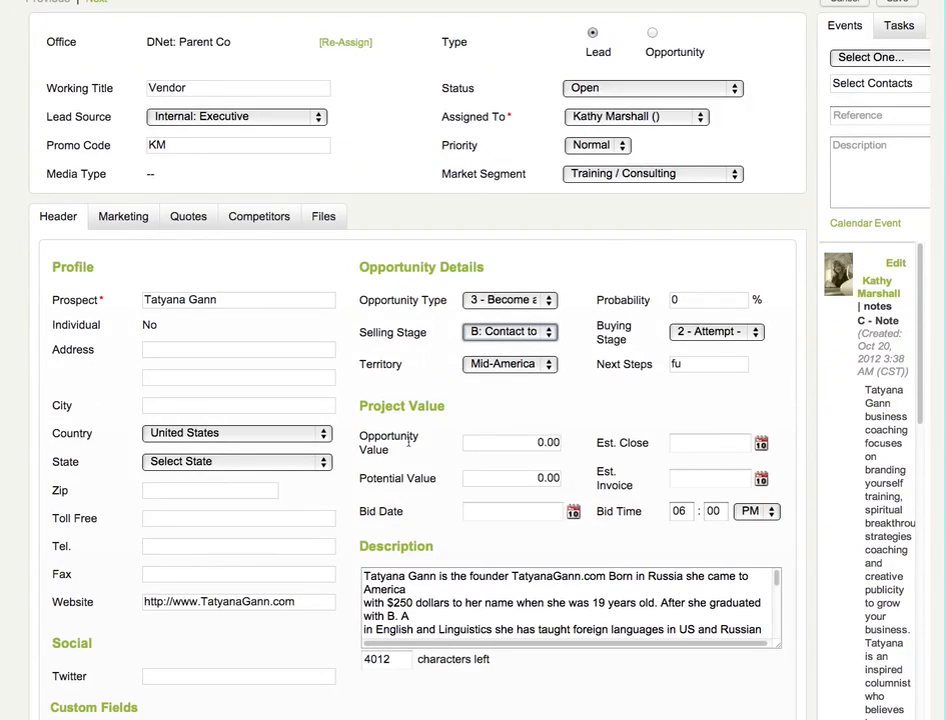
left_click(716, 331)
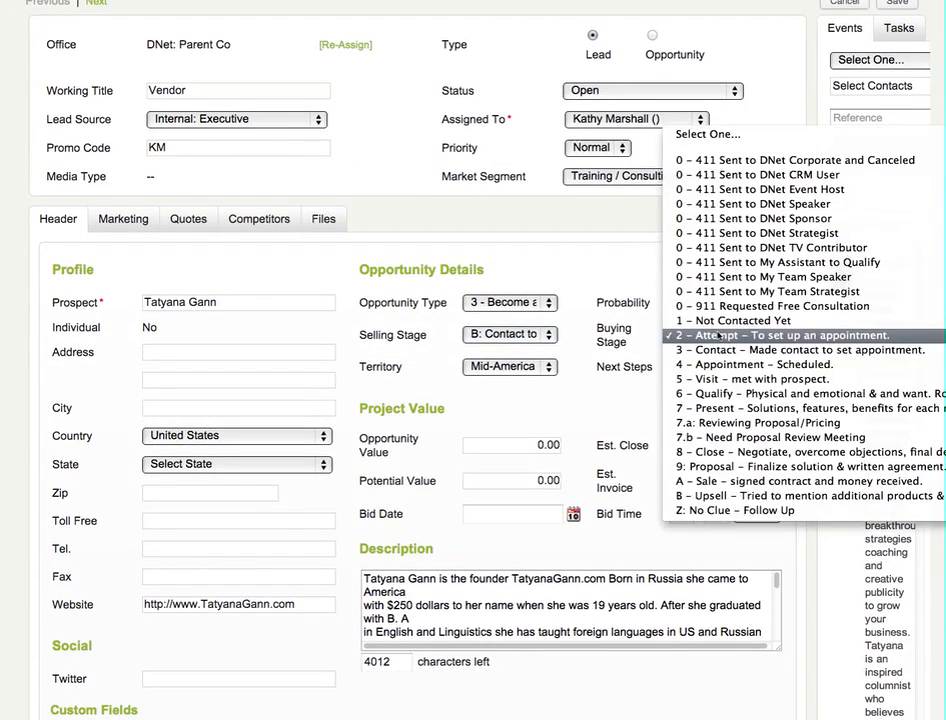
left_click(720, 336)
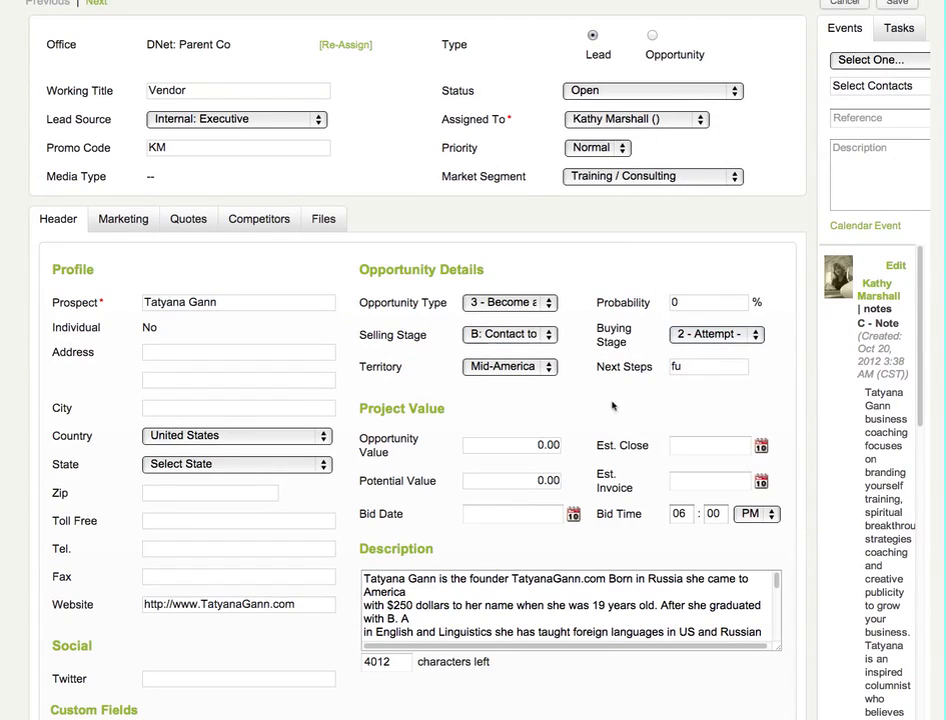
left_click(690, 366)
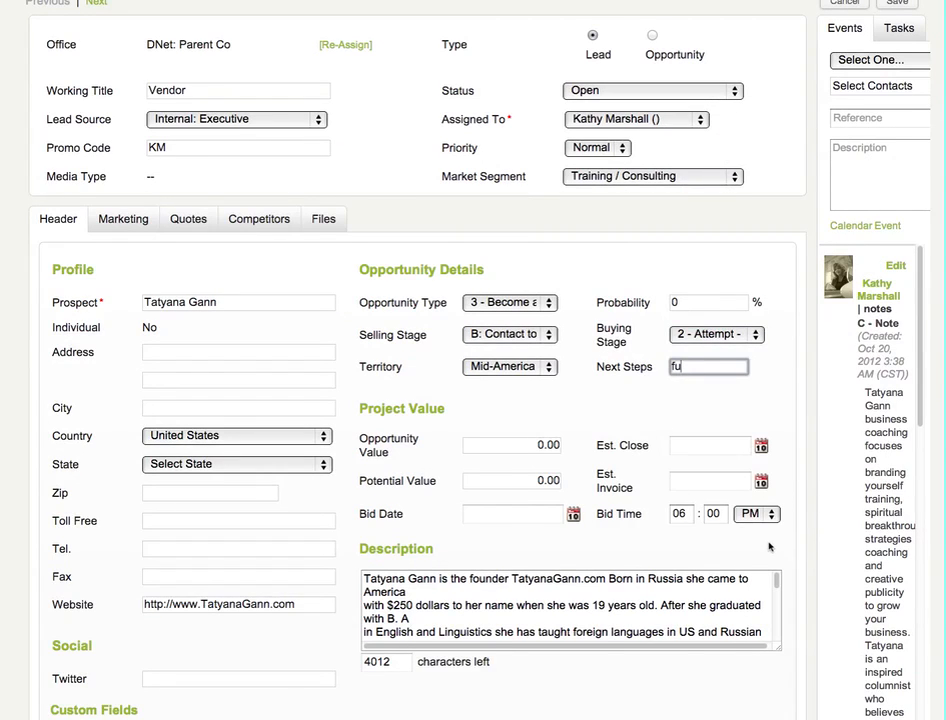
Look over the lead's existing event note and review the available event types without choosing one.
scroll(770, 546, "up", 2)
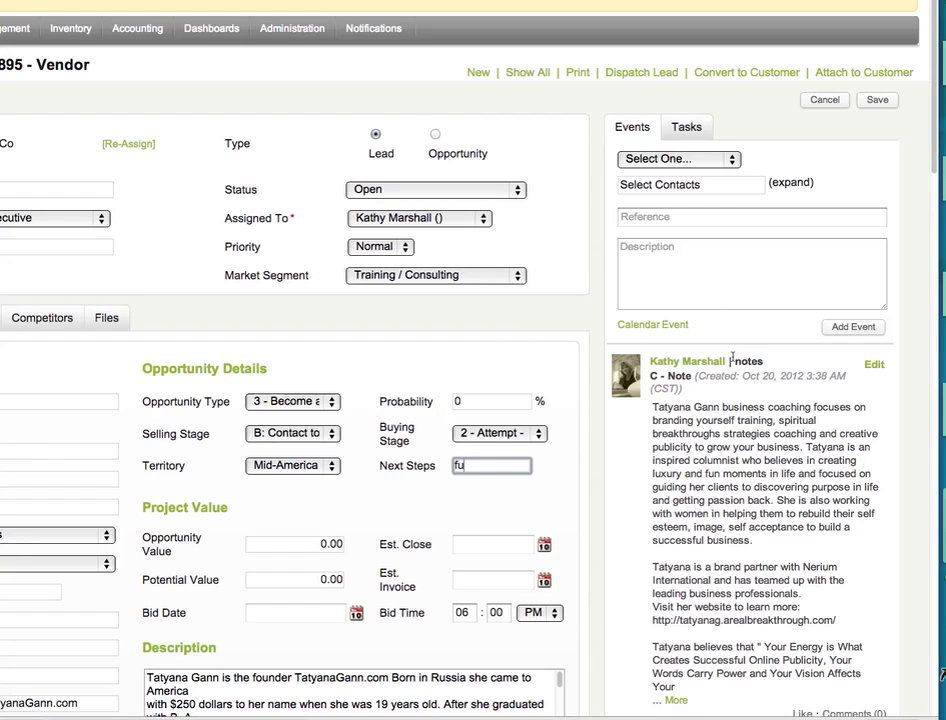
scroll(781, 526, "down", 5)
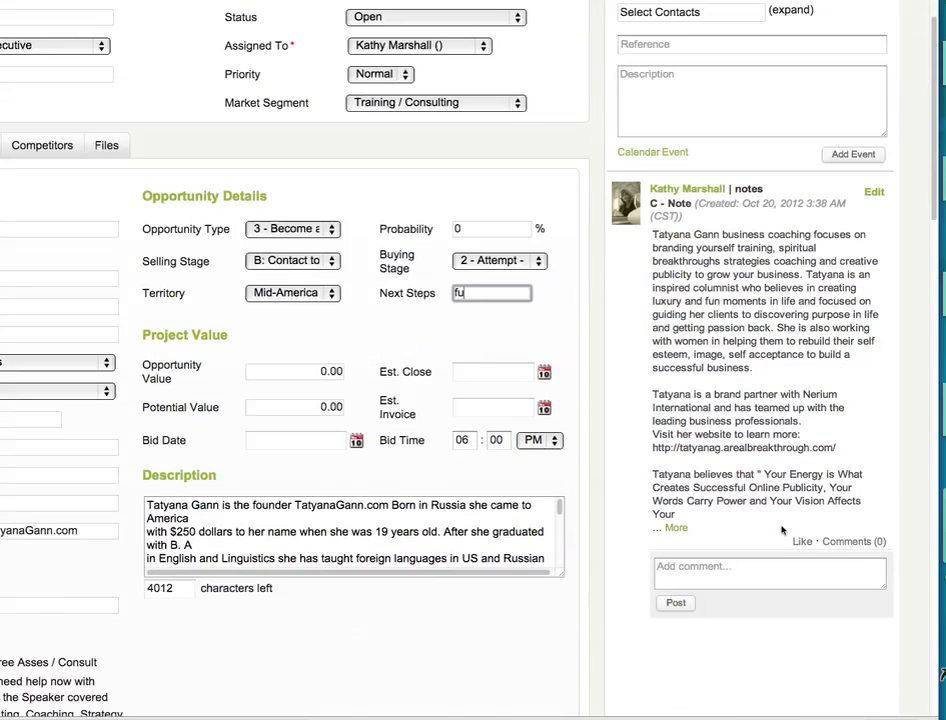
scroll(781, 526, "up", 4)
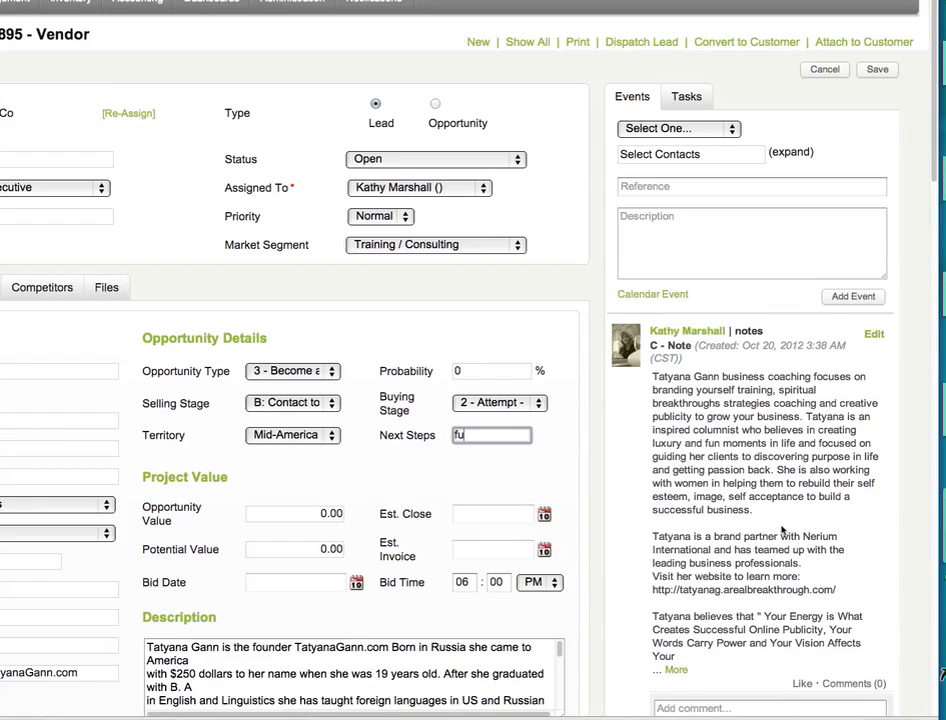
left_click(690, 132)
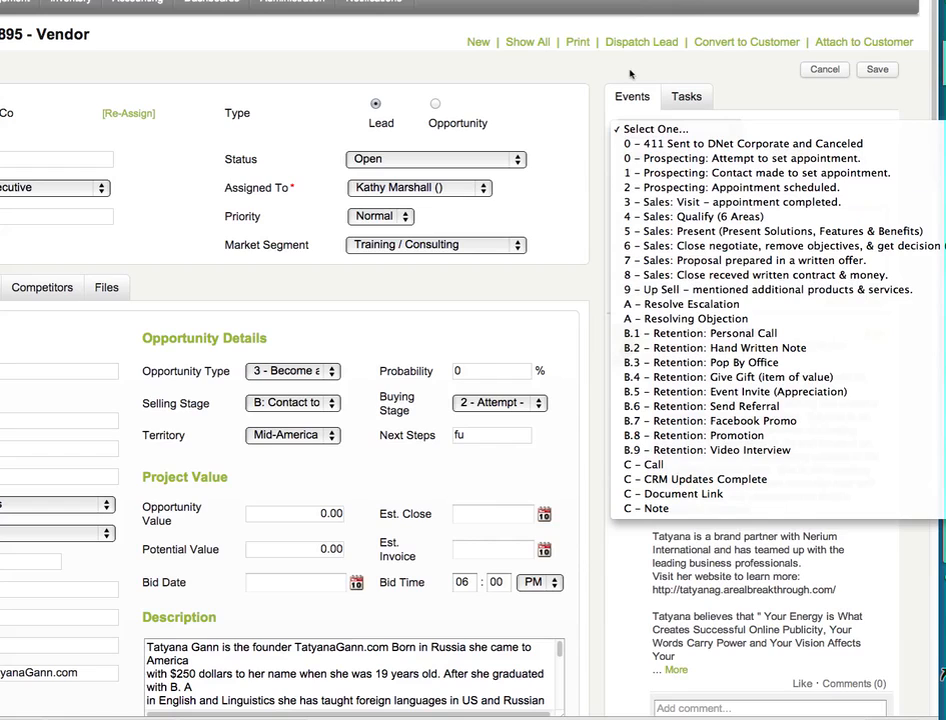
left_click(677, 92)
Open a new advanced task for the lead and review its Status and Priority options, keeping the current choices.
left_click(699, 96)
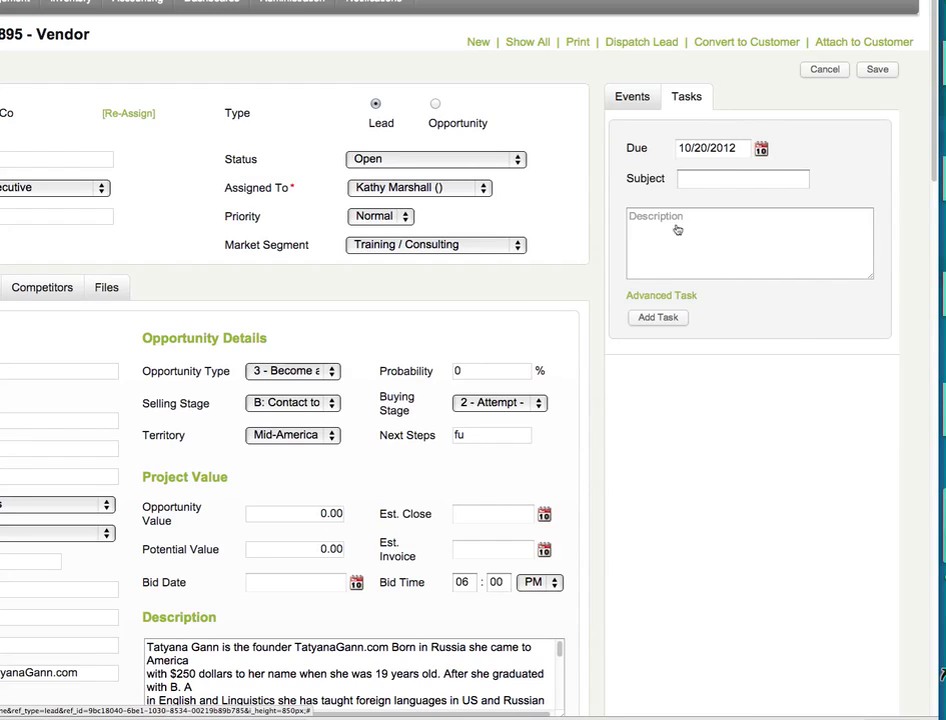
left_click(680, 294)
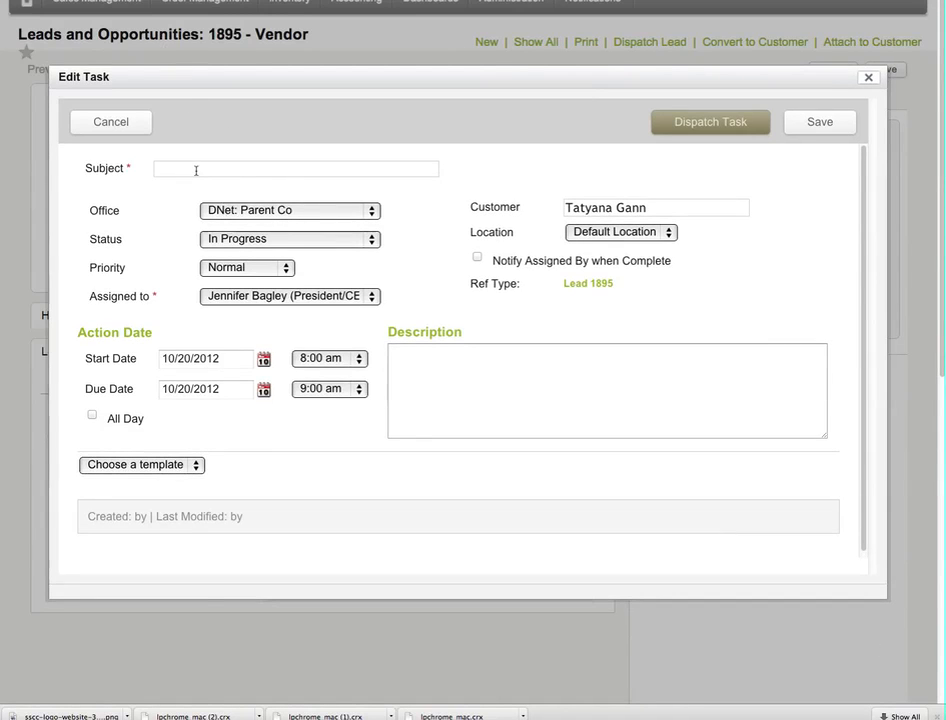
left_click(196, 169)
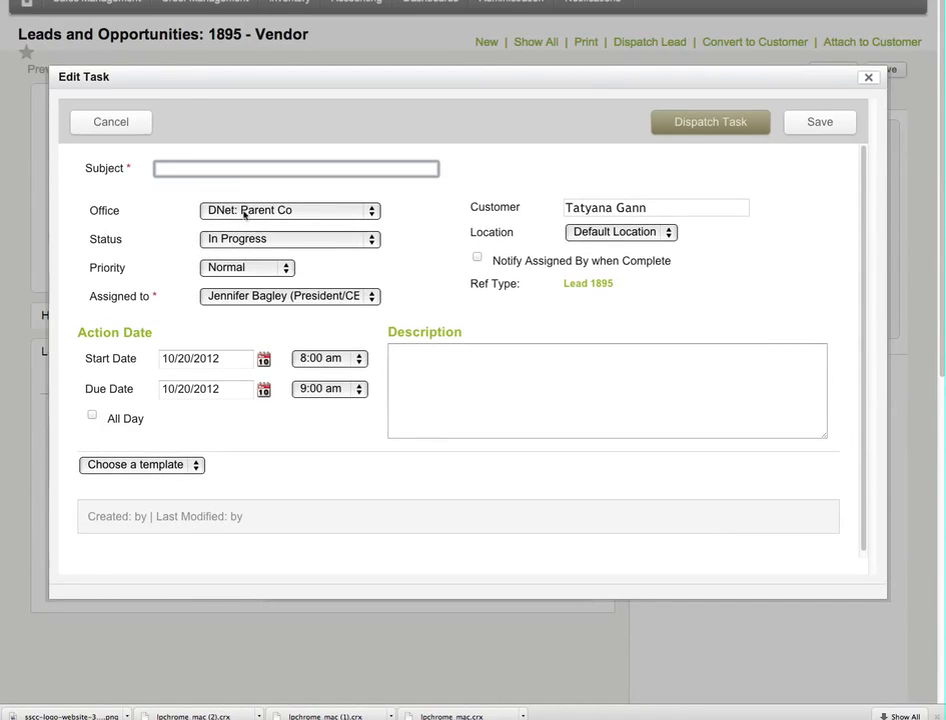
left_click(236, 240)
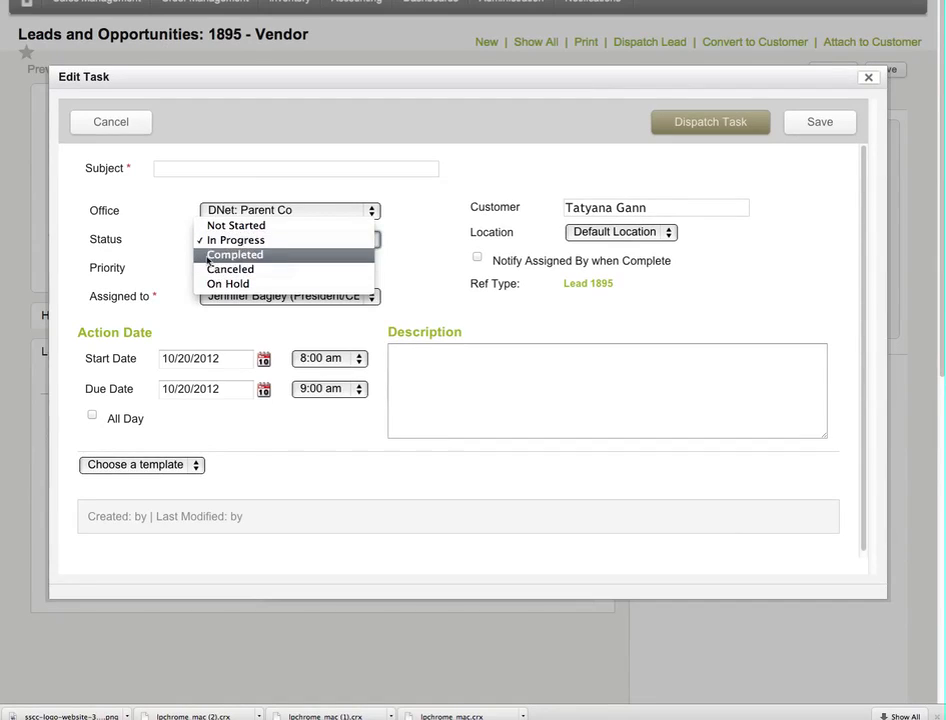
left_click(156, 260)
left_click(237, 273)
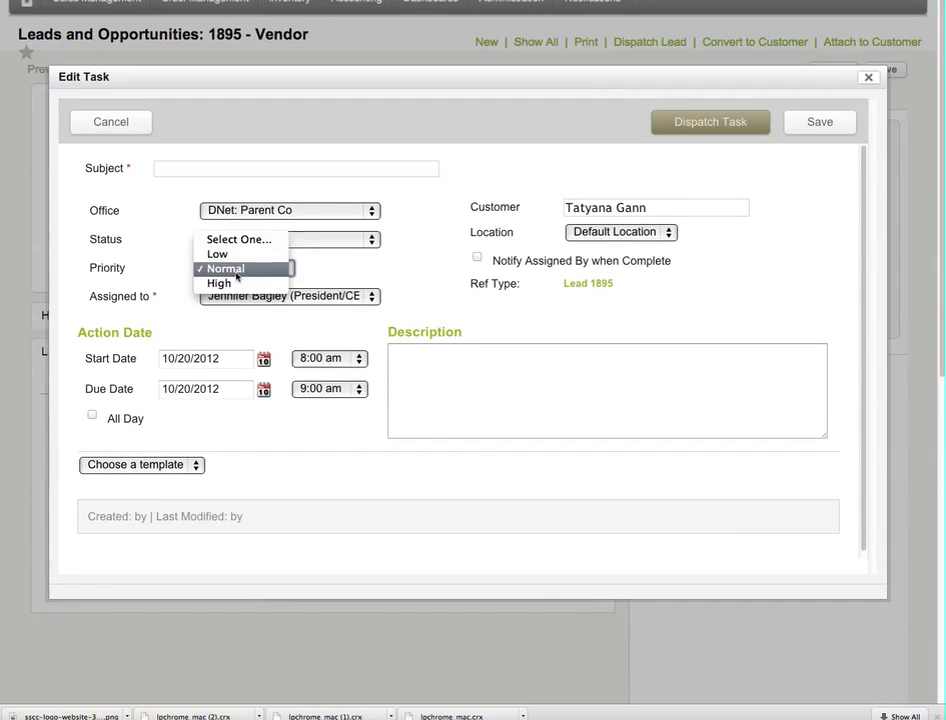
left_click(249, 321)
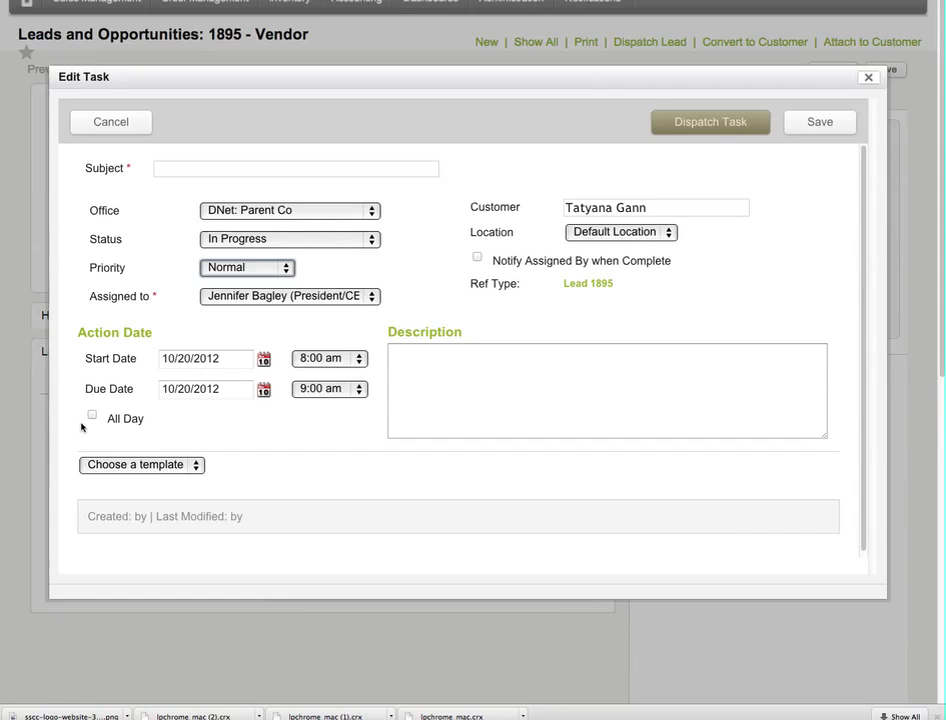
Check the task's template options and its lead reference, and close the task without saving.
left_click(92, 465)
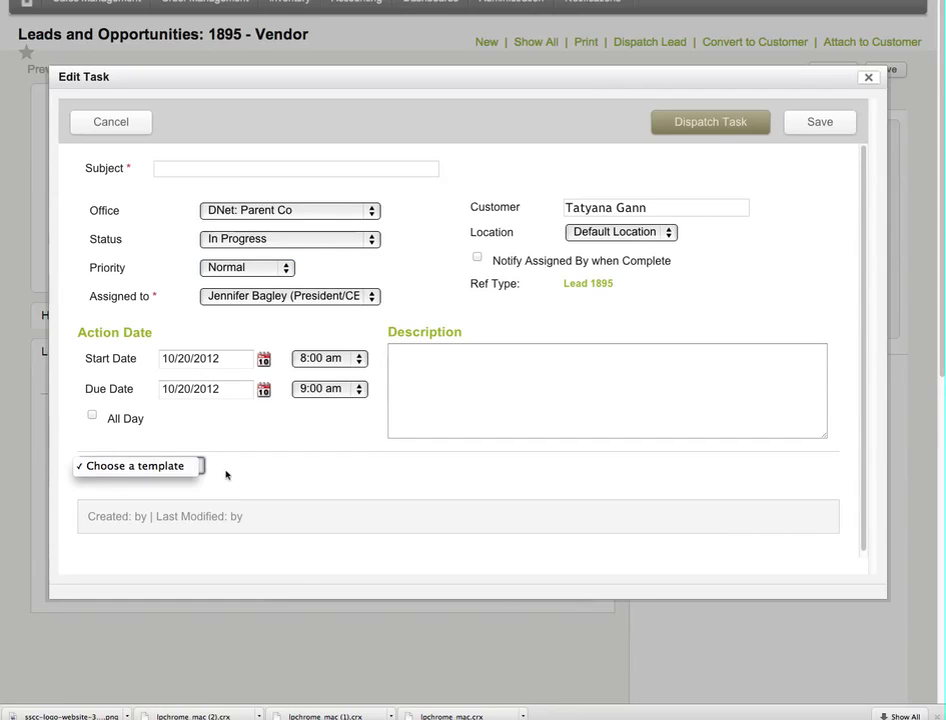
left_click(258, 472)
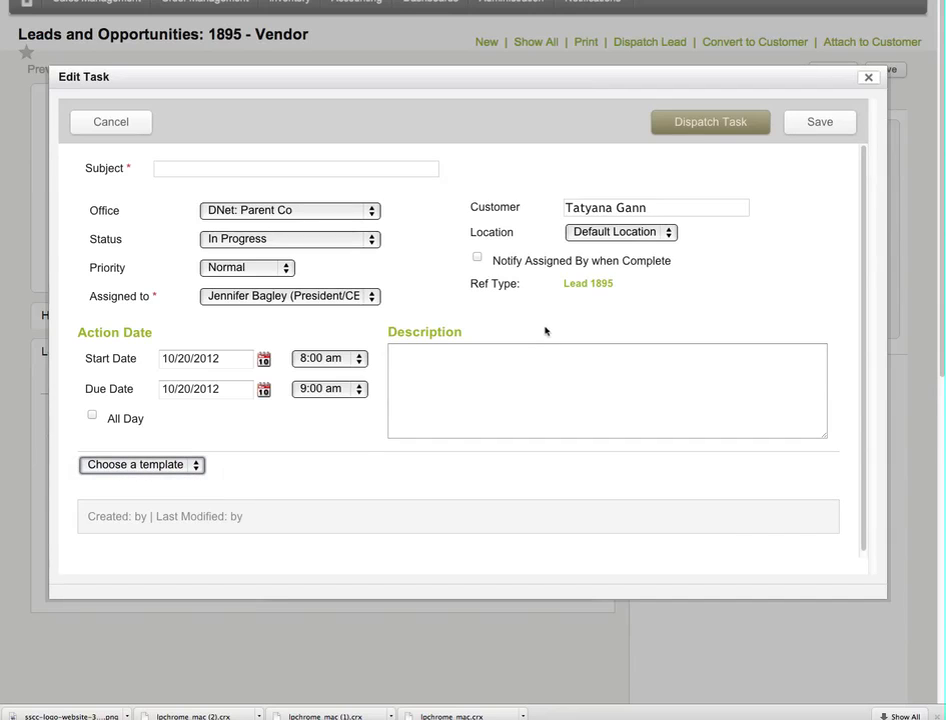
left_click(582, 287)
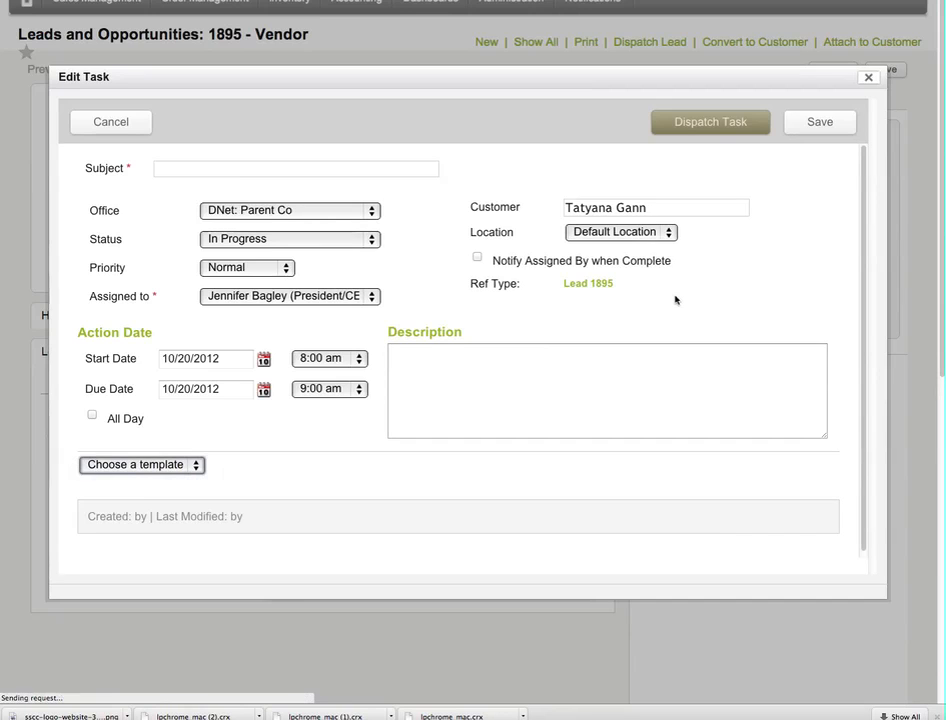
left_click(866, 80)
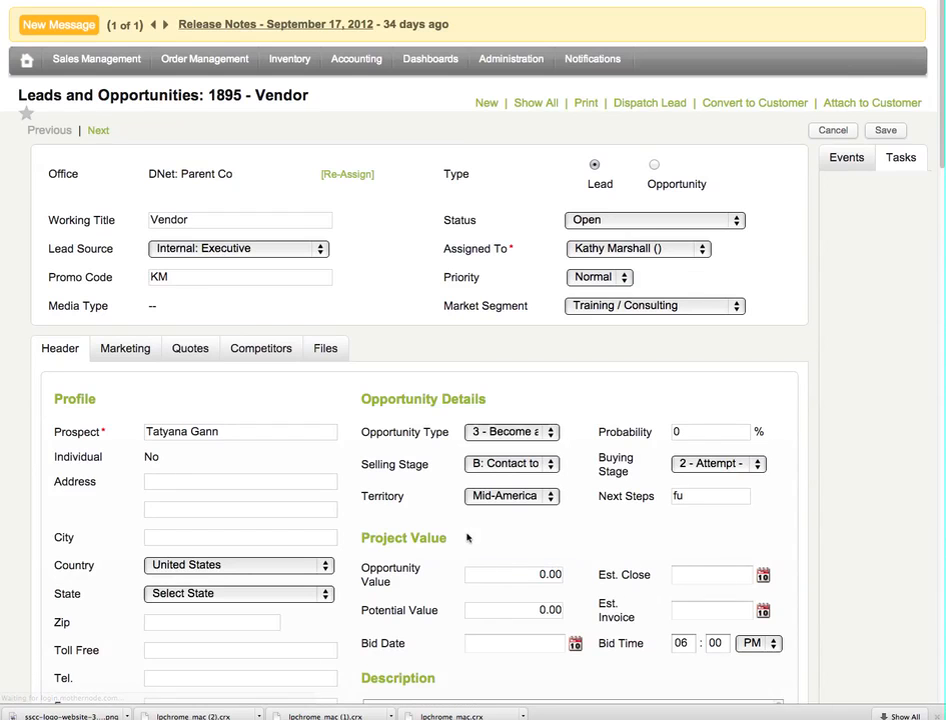